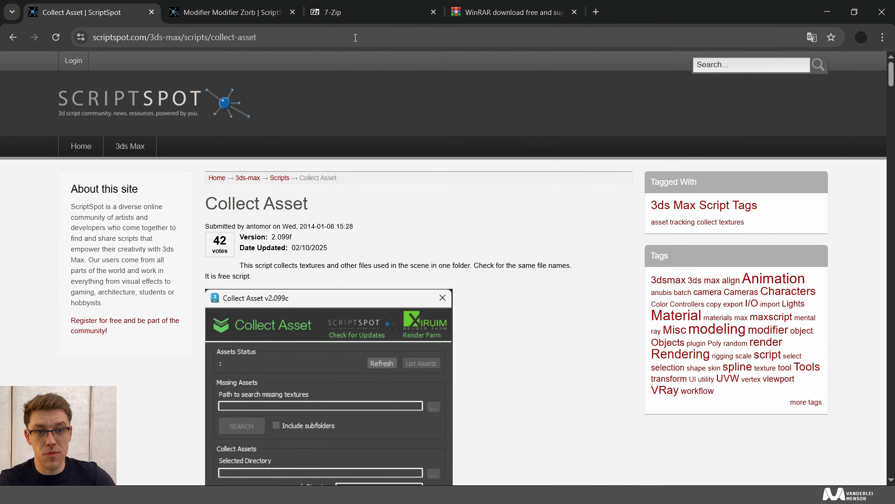
Download the collect_asset_v2.099f.mzp attachment from the Collect Asset script page
left_click_drag(355, 37, 92, 38)
left_click(552, 249)
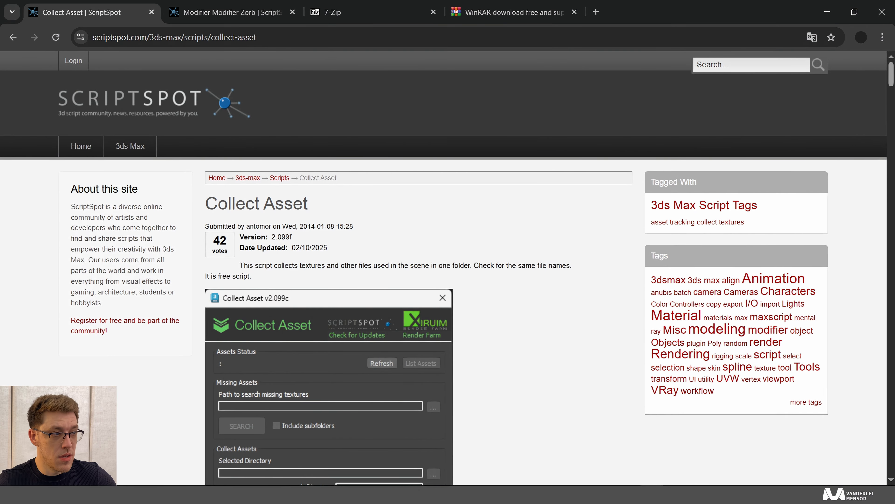
scroll(267, 212, "down", 5)
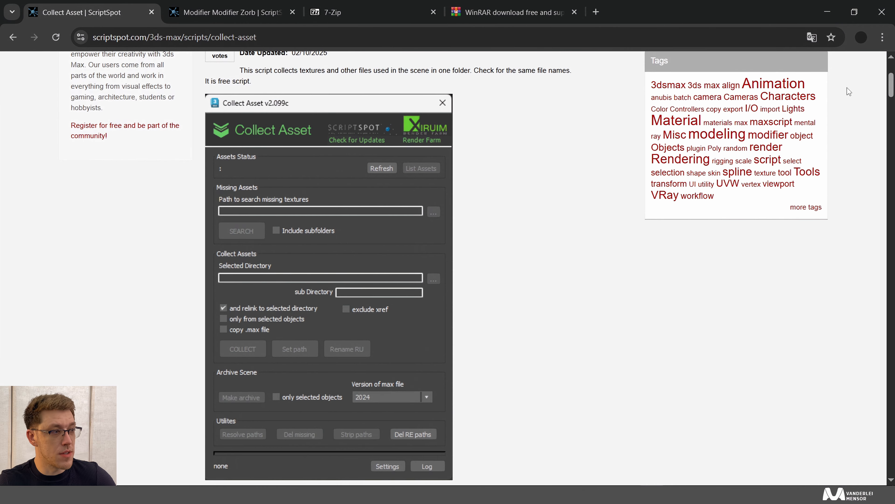
left_click_drag(891, 88, 887, 207)
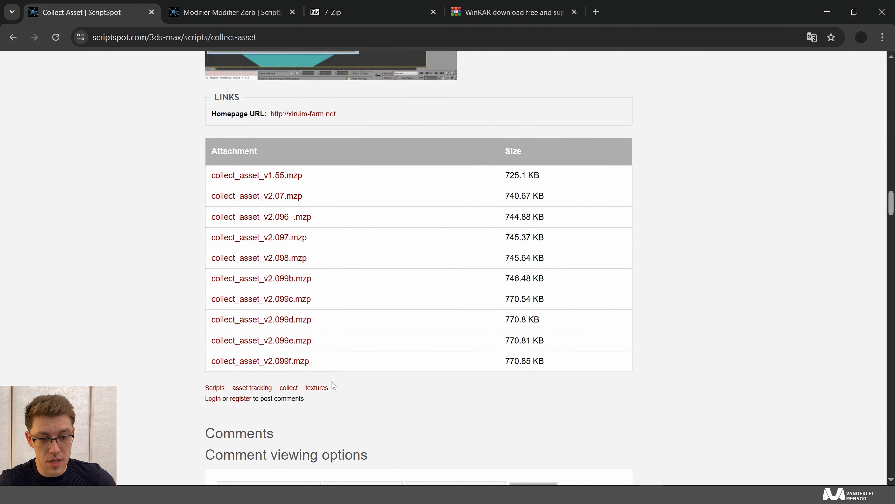
left_click_drag(332, 362, 210, 366)
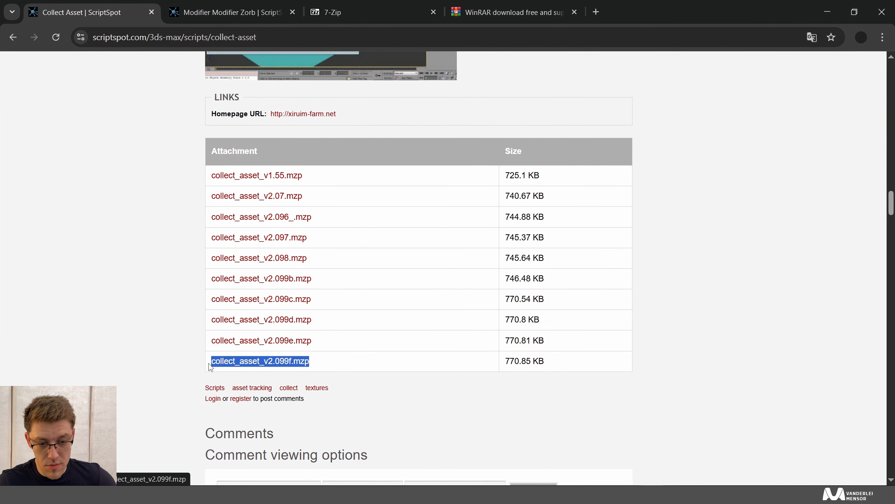
left_click(335, 366)
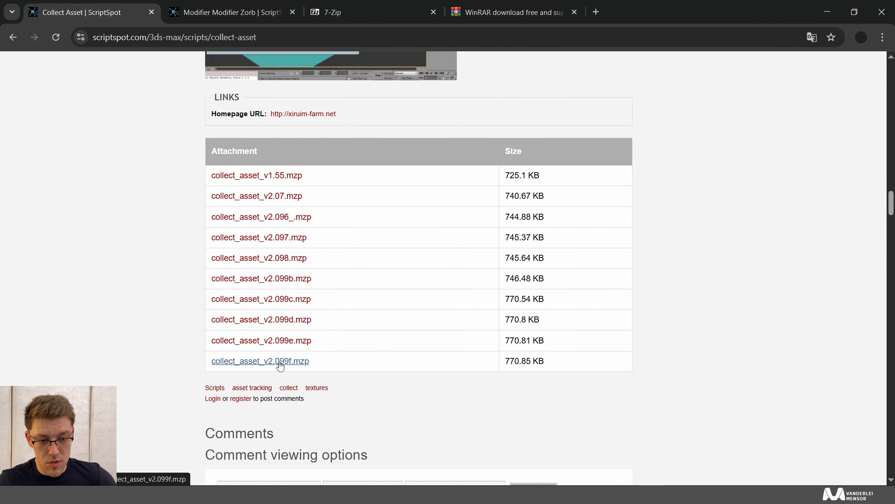
left_click(290, 369)
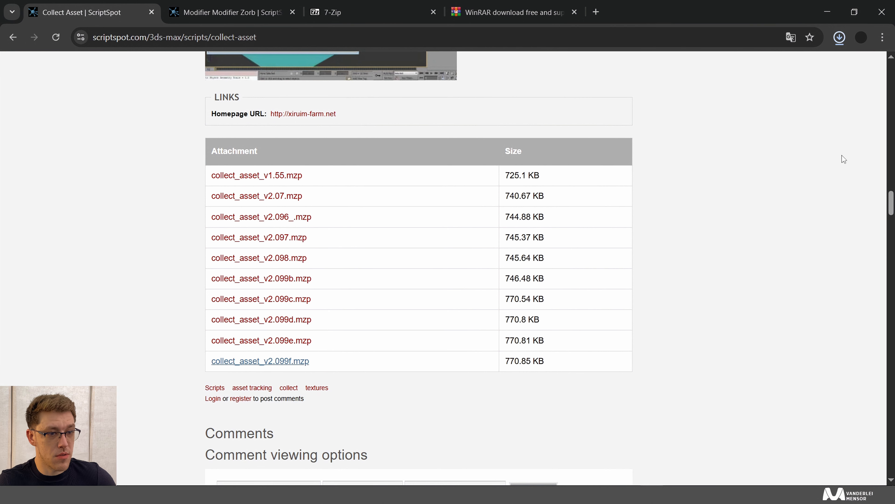
Look through the Collect Asset version notes from v2.09 up to the newest release
left_click_drag(891, 204, 893, 160)
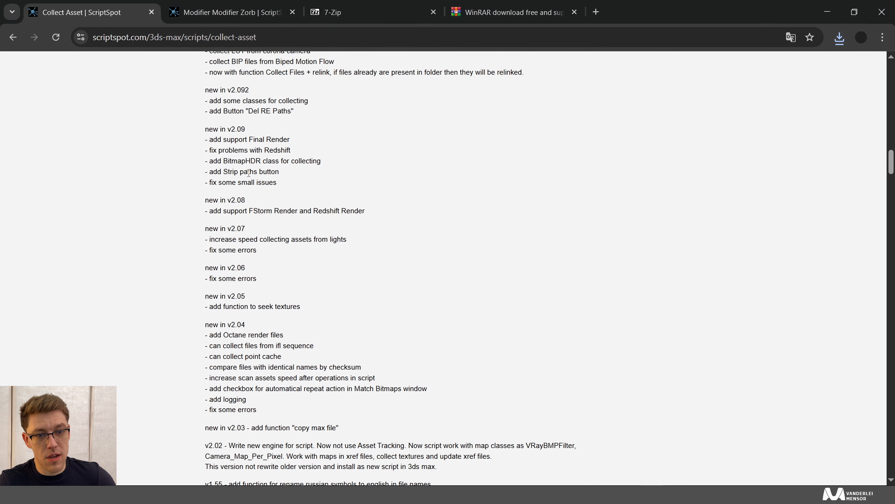
left_click_drag(207, 127, 263, 130)
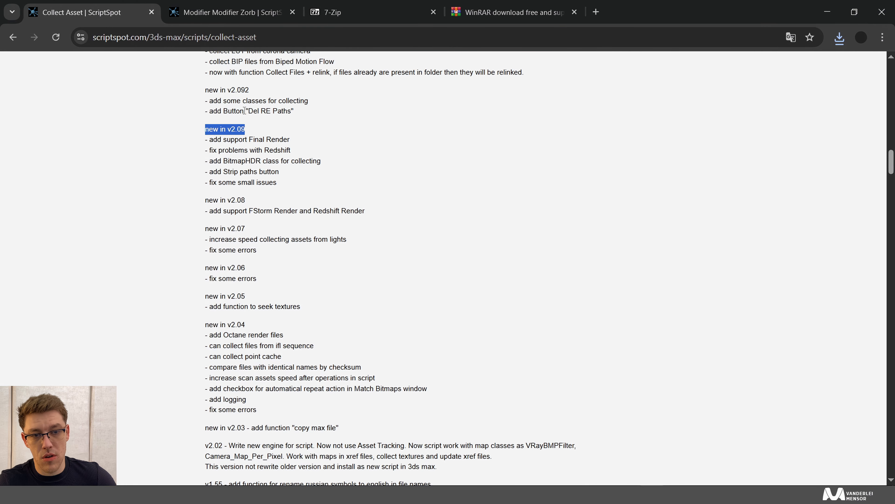
scroll(317, 189, "up", 3)
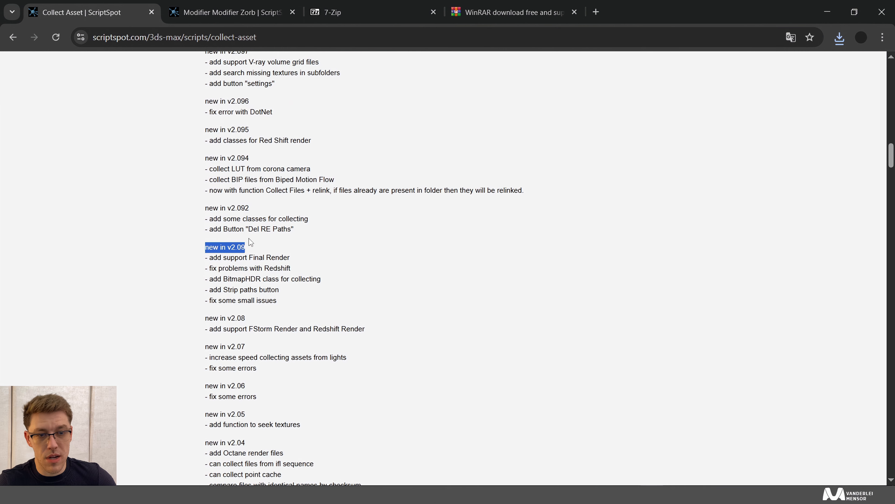
scroll(726, 173, "up", 11)
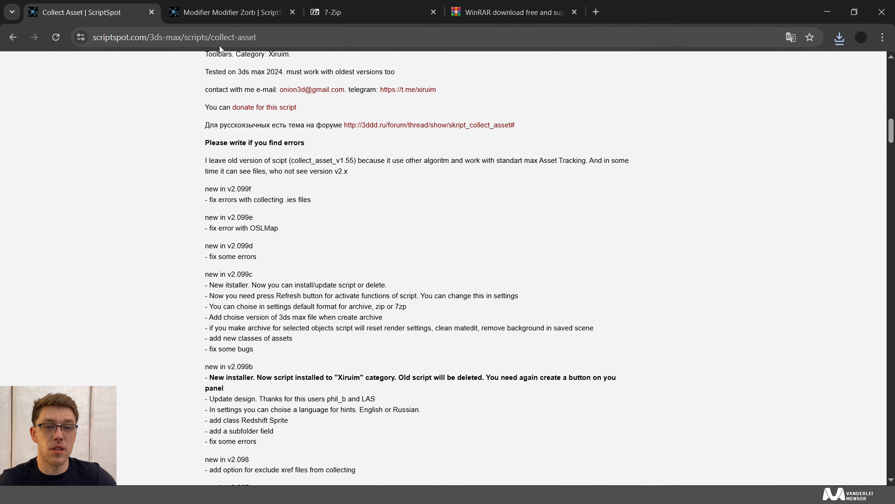
Switch to the Modifier Modifier Zorb script page and go through its description down to the attachment list
left_click(219, 12)
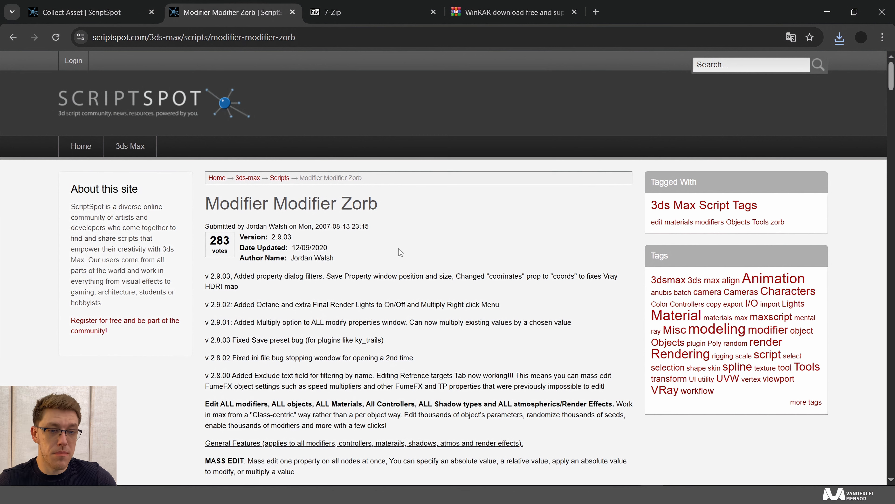
left_click_drag(206, 203, 431, 202)
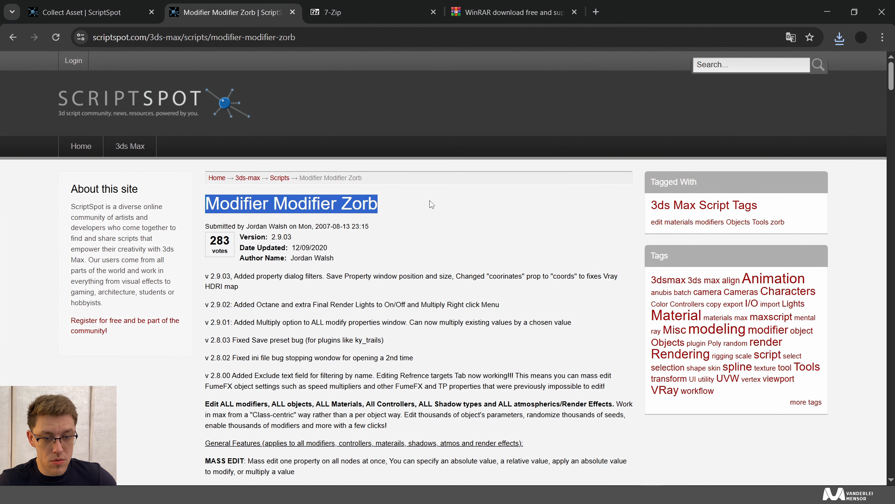
left_click(504, 222)
left_click_drag(893, 69, 894, 78)
scroll(409, 189, "down", 12)
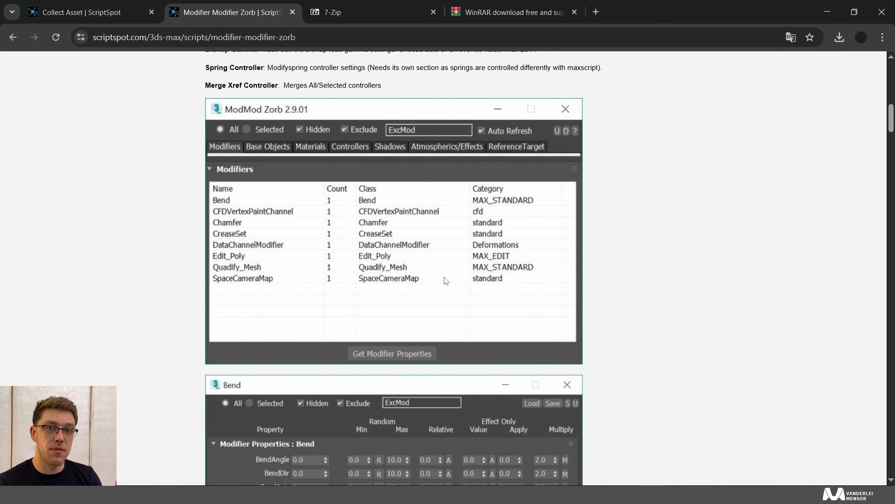
scroll(446, 281, "down", 20)
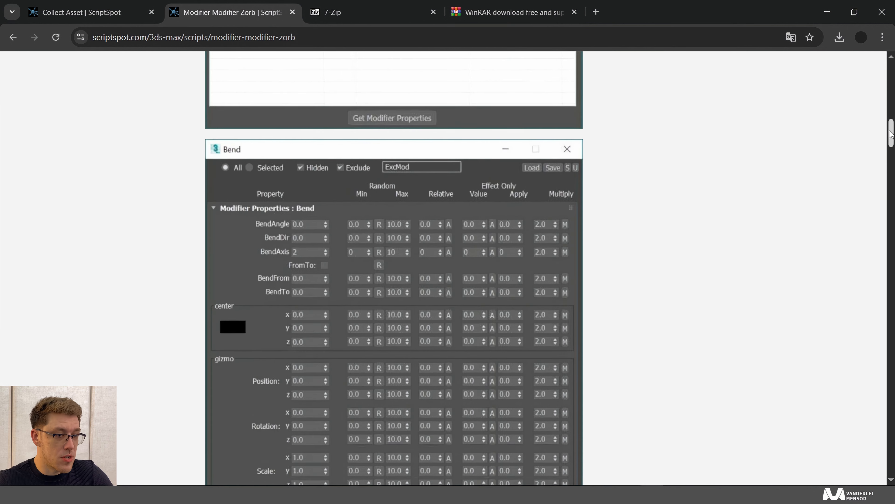
scroll(882, 208, "down", 20)
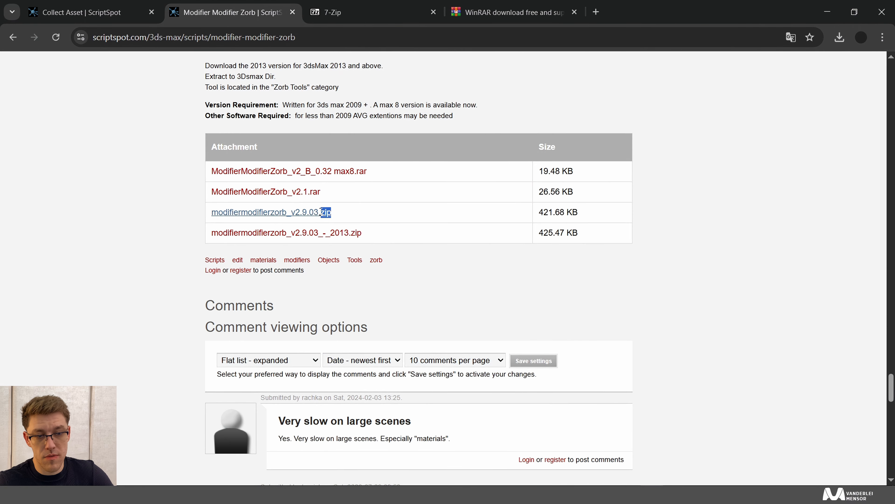
Compare the Modifier Modifier Zorb attachments and download modifiermodifierzorb_v2.9.03.zip
left_click_drag(322, 212, 211, 212)
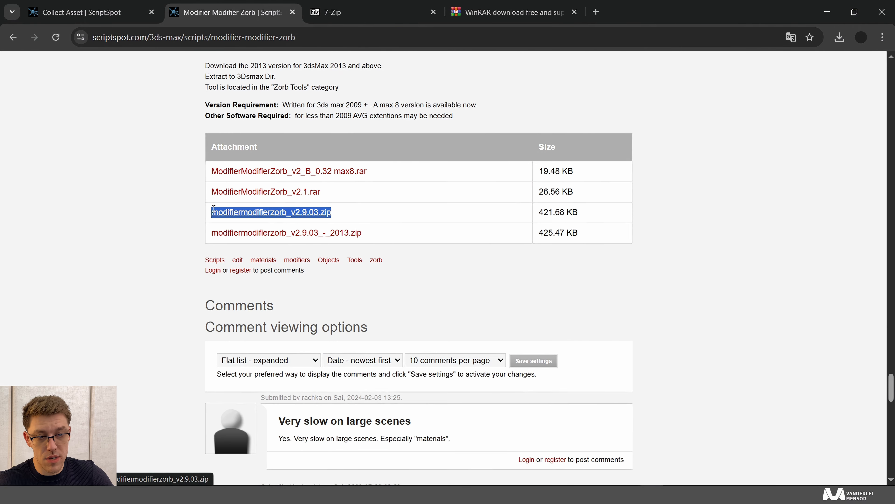
left_click(436, 236)
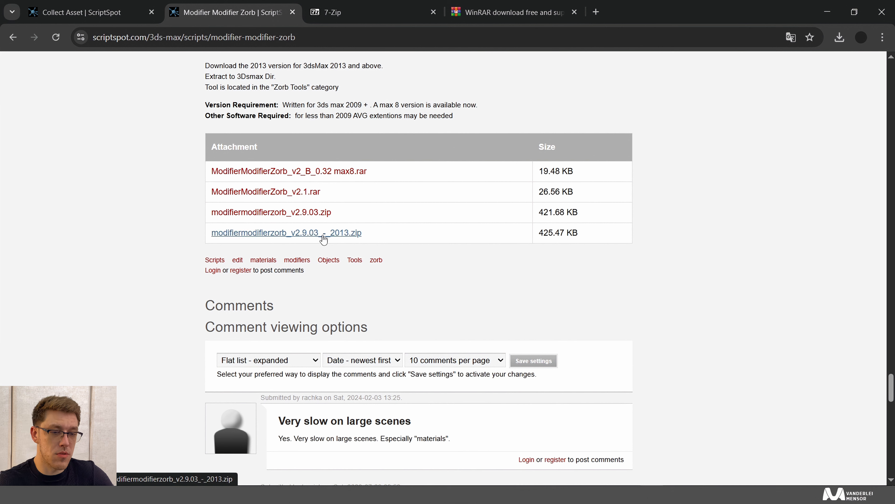
left_click_drag(373, 191, 194, 170)
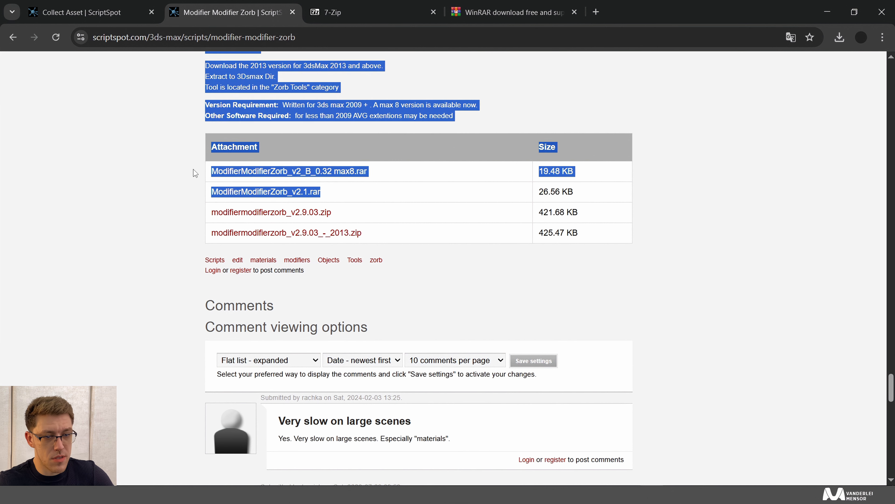
left_click(405, 174)
left_click_drag(417, 171, 334, 171)
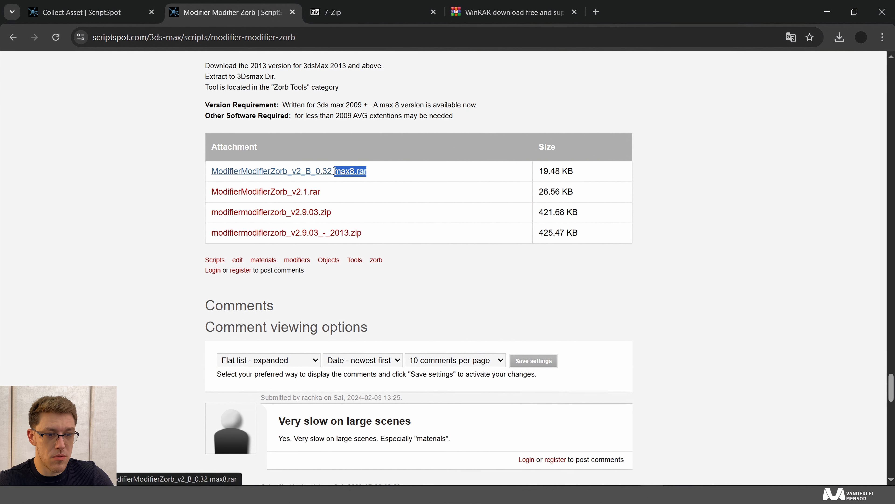
left_click(319, 211)
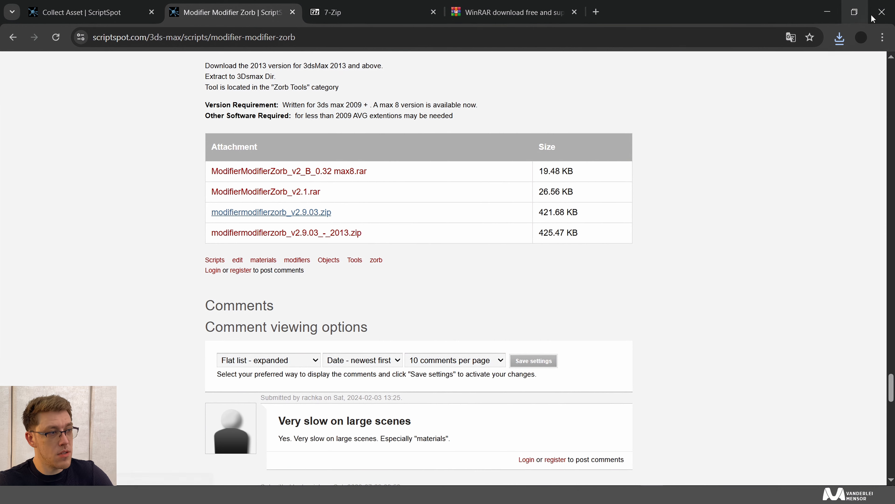
left_click(841, 39)
left_click(310, 186)
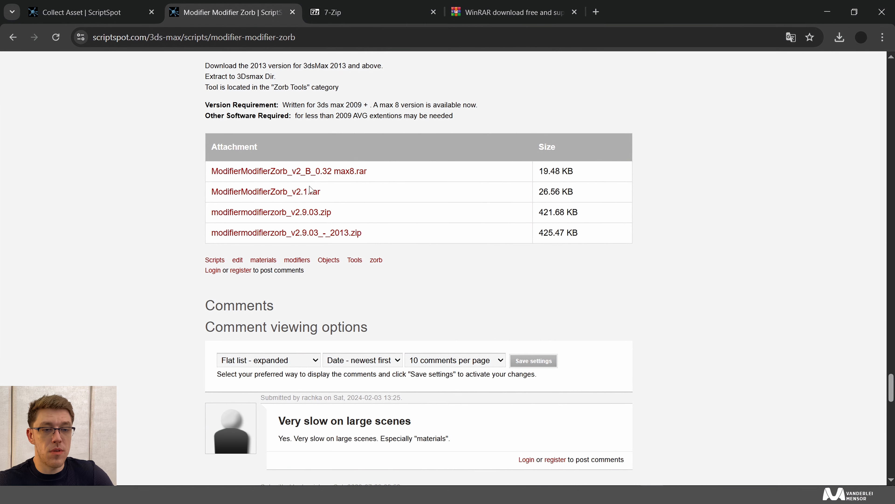
Download the 64-bit x64 Windows installer of 7-Zip 25.01 from the 7-Zip site
left_click(358, 18)
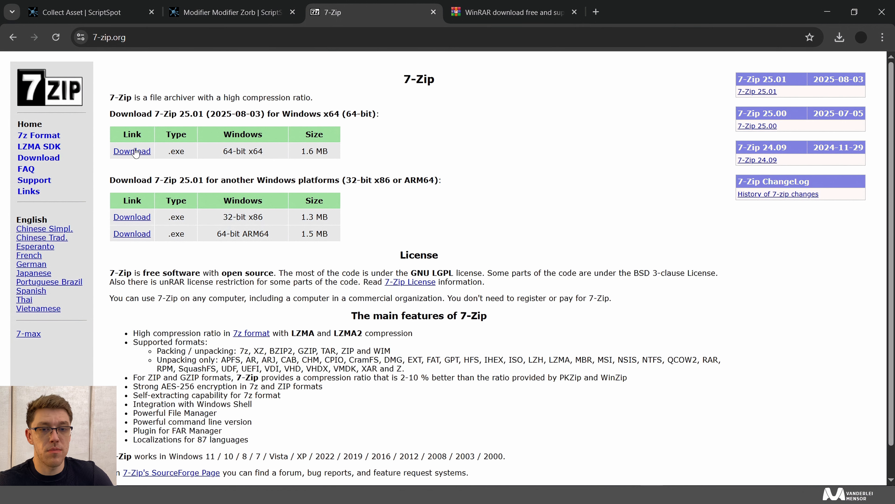
left_click_drag(133, 156, 196, 147)
left_click(344, 118)
left_click_drag(376, 113, 279, 115)
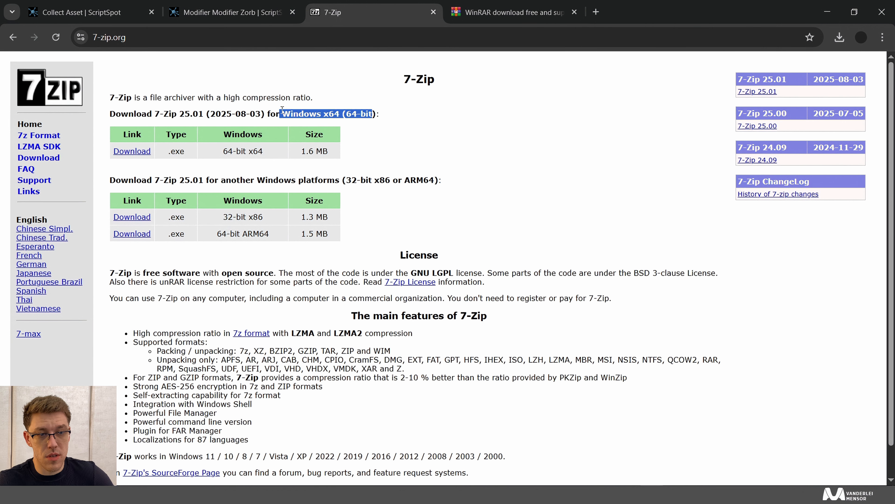
left_click_drag(263, 151, 220, 152)
left_click_drag(225, 223, 280, 217)
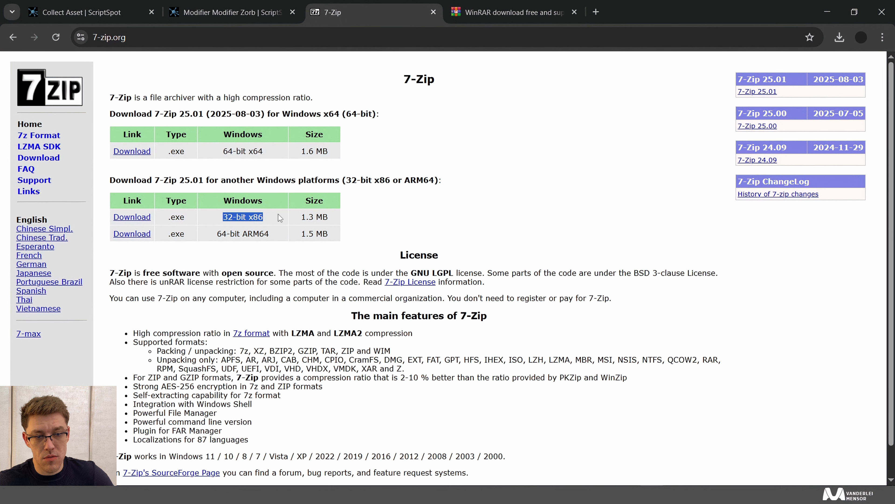
left_click(130, 151)
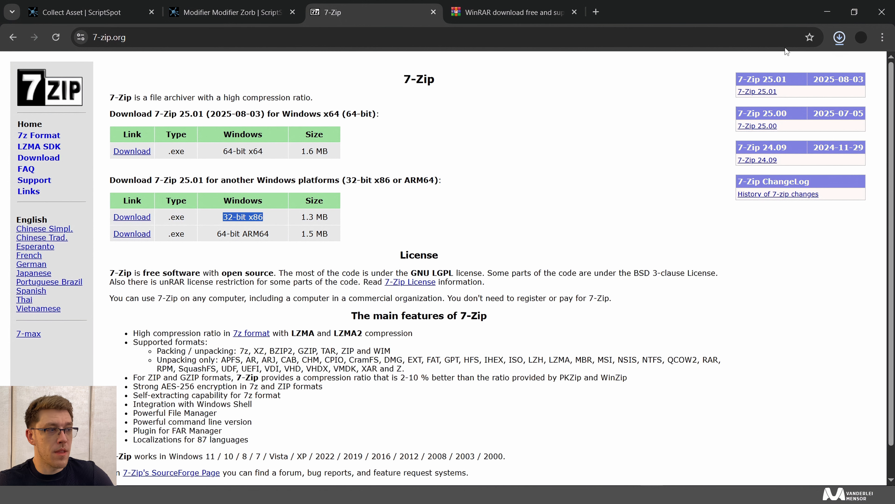
View the WinRAR download page as an alternative archiver to 7-Zip
left_click(525, 14)
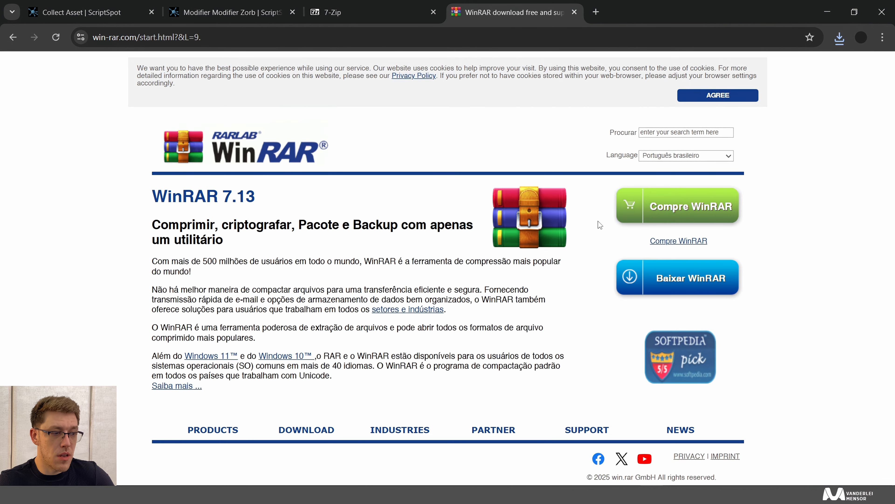
left_click(416, 11)
left_click(480, 7)
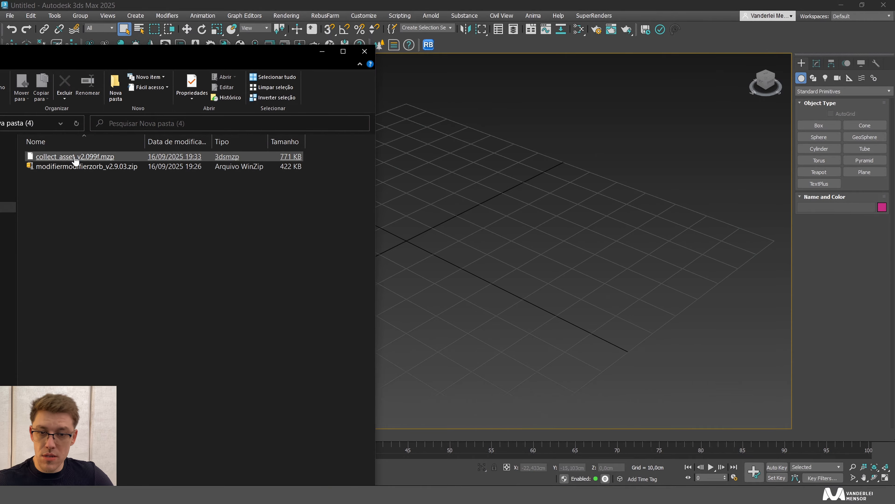
Load collect_asset_v2.099f.mzp into 3ds Max, install the Collect Asset script and close the installer windows
left_click_drag(73, 159, 486, 150)
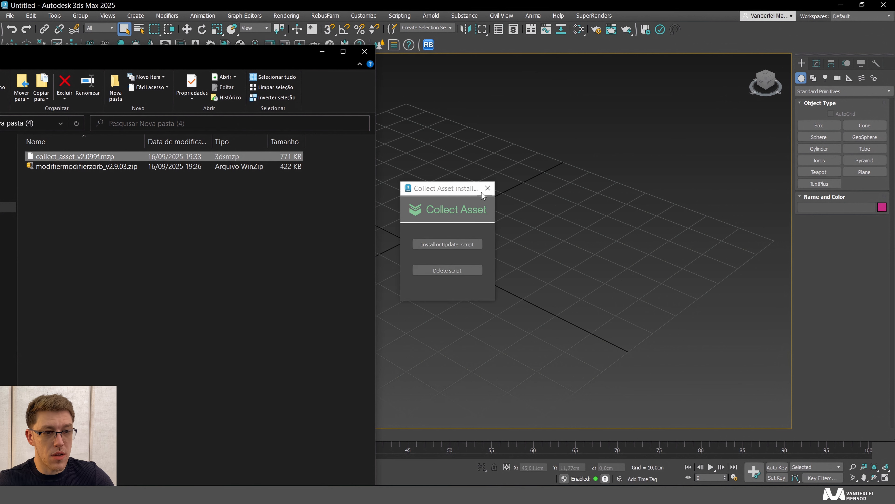
left_click(449, 246)
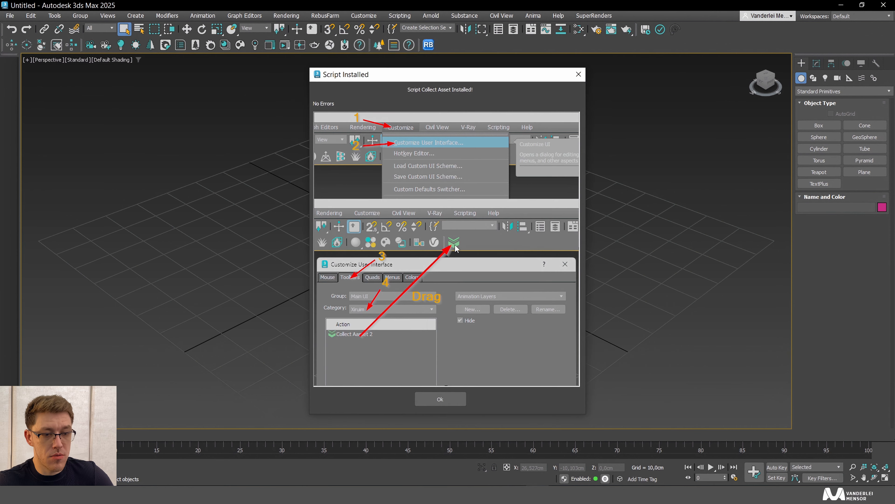
left_click(578, 74)
left_click(488, 187)
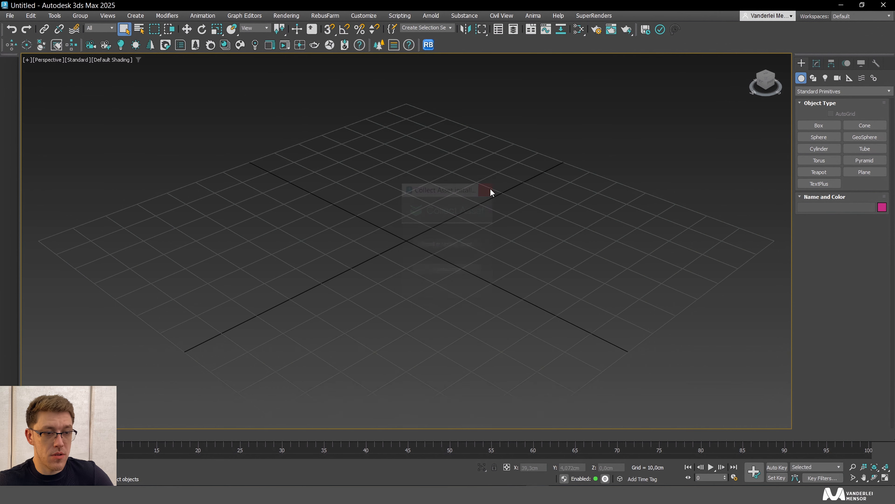
List the Xiruim category's actions in the user interface's toolbar customization to reach Collect Aasset 2
left_click(364, 17)
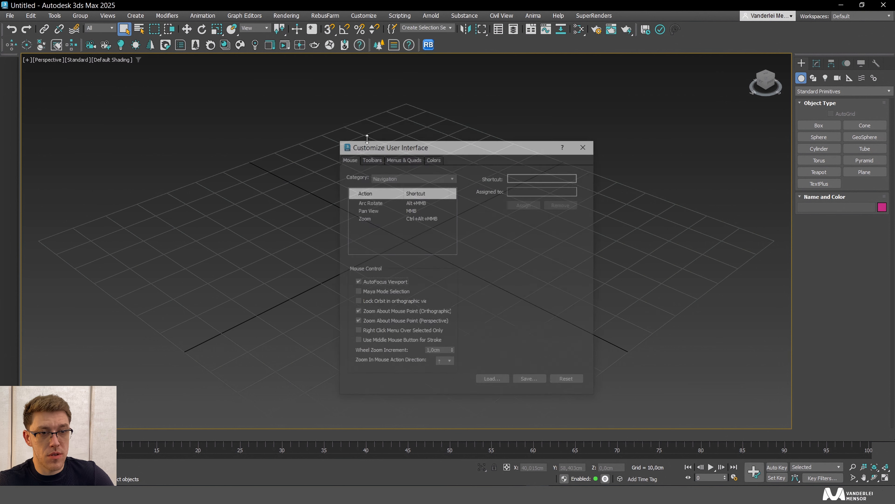
left_click(371, 158)
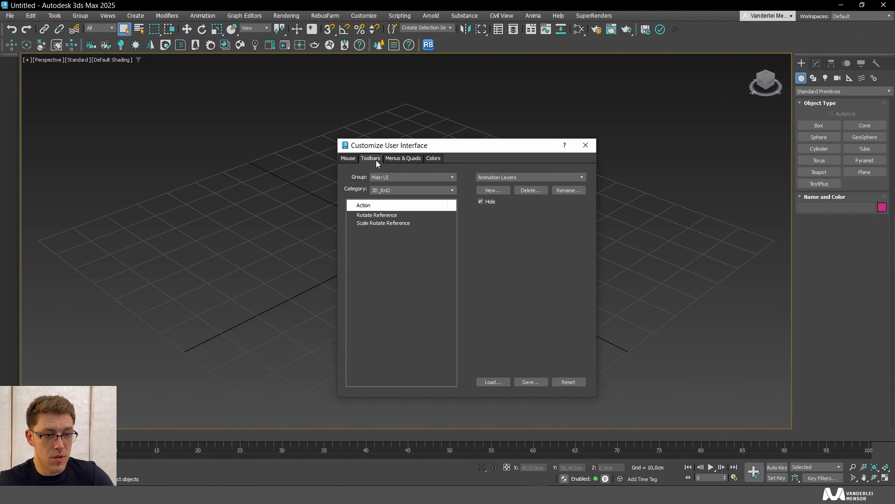
left_click(448, 190)
left_click_drag(453, 211, 458, 339)
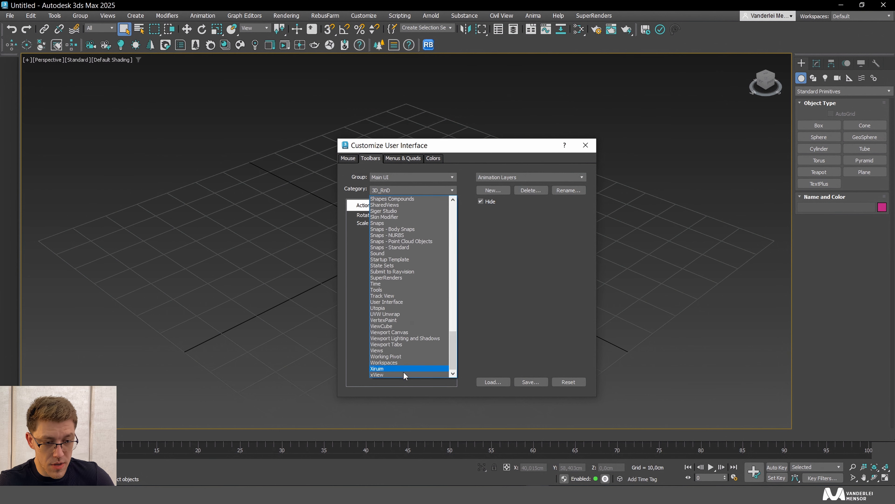
left_click(376, 369)
left_click_drag(388, 215, 431, 48)
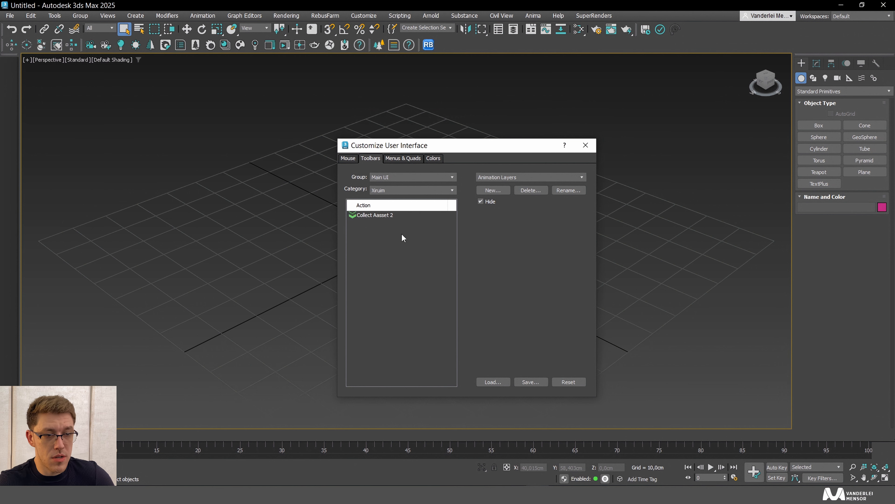
Create a new toolbar named dgdgd and place it over the viewport beside the customization dialog
left_click(501, 190)
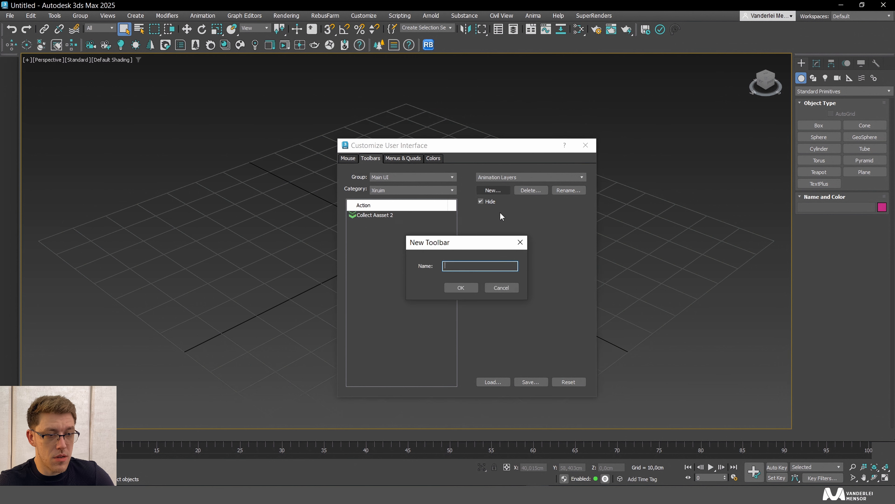
type("dgdgd")
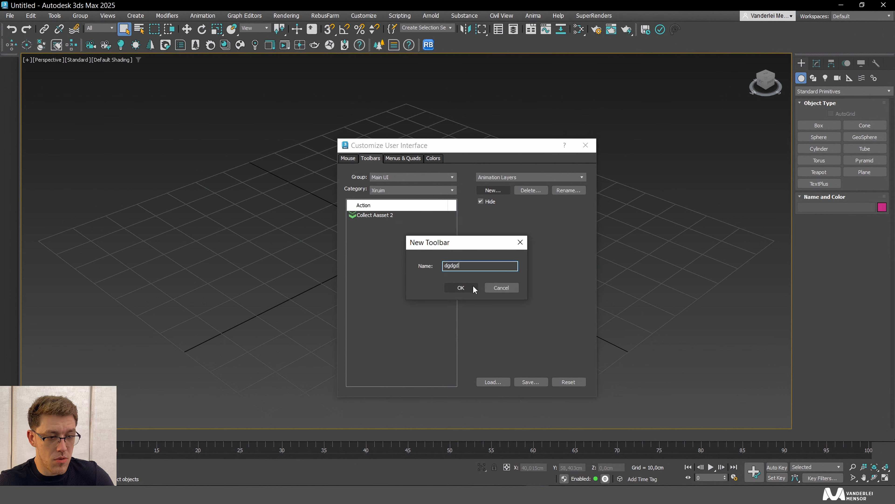
left_click(460, 287)
left_click(462, 297)
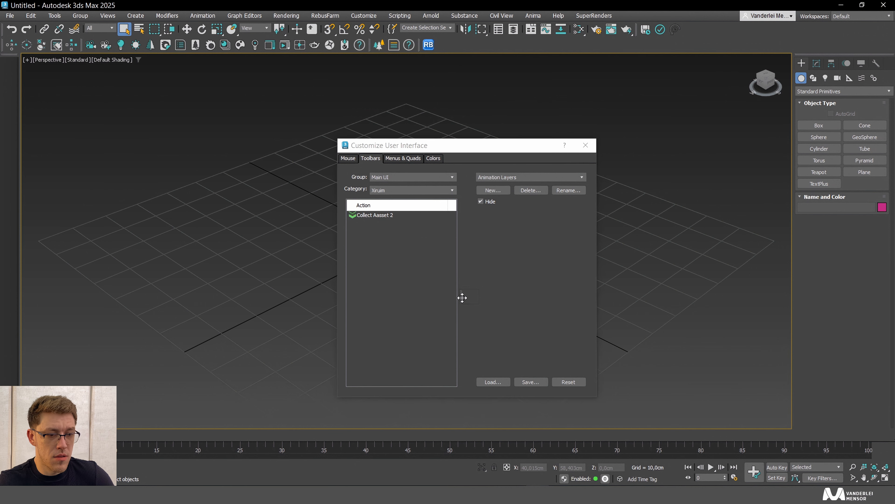
left_click_drag(409, 109, 504, 240)
Delete the custom toolbar dgdgd
left_click(402, 176)
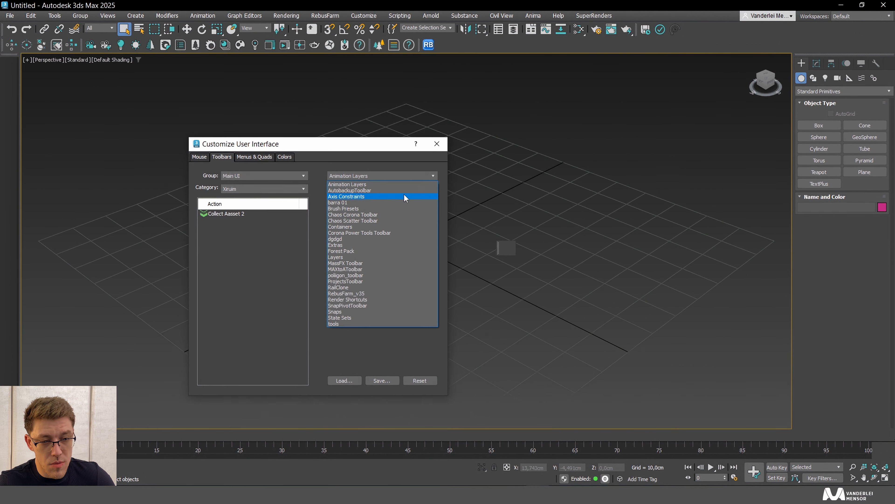
left_click(344, 239)
left_click(384, 189)
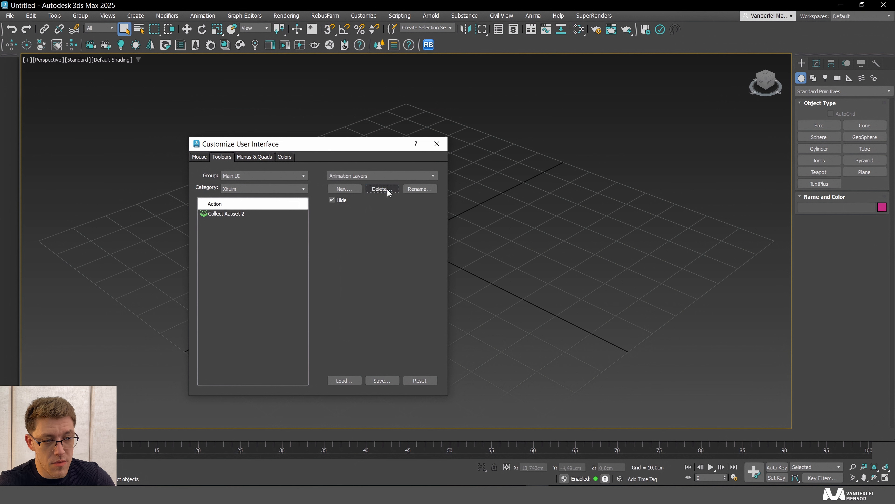
Add the Collect Aasset 2 action to the existing toolbar beside the RB icon and close the user interface customization
left_click_drag(226, 214, 428, 44)
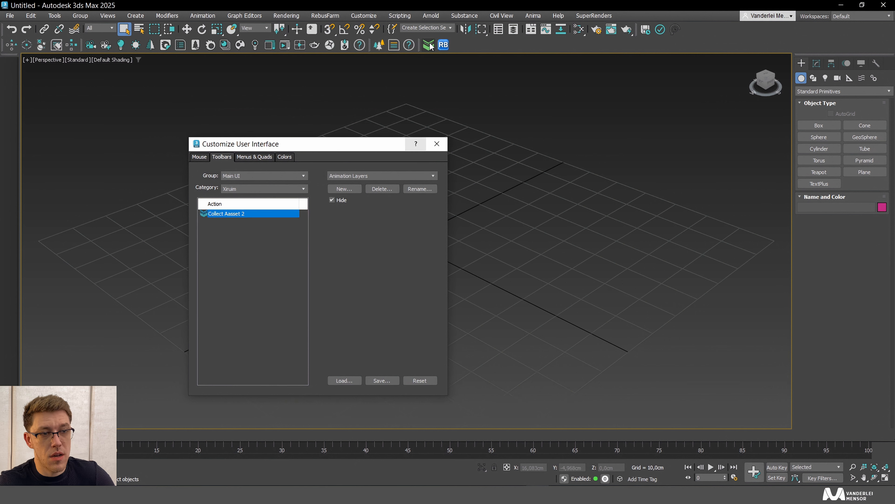
left_click(437, 144)
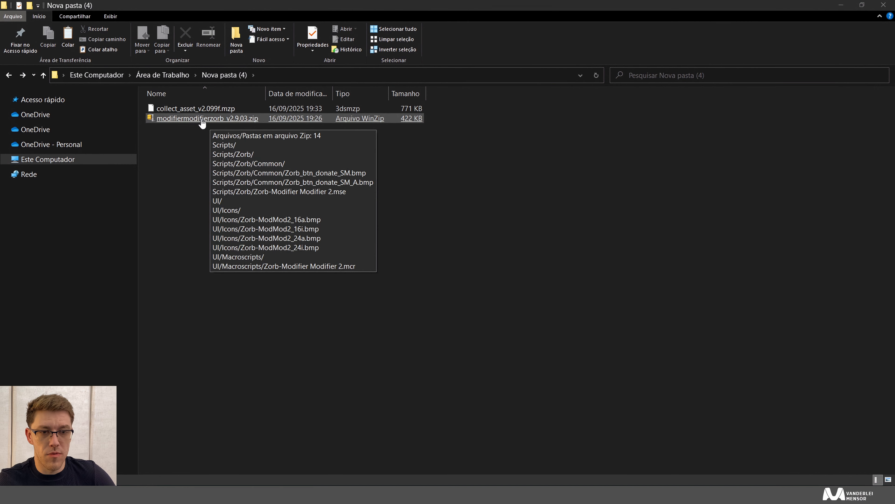
Extract modifiermodifierzorb_v2.9.03.zip with 7-Zip into a folder of the same name and open that folder
right_click(202, 119)
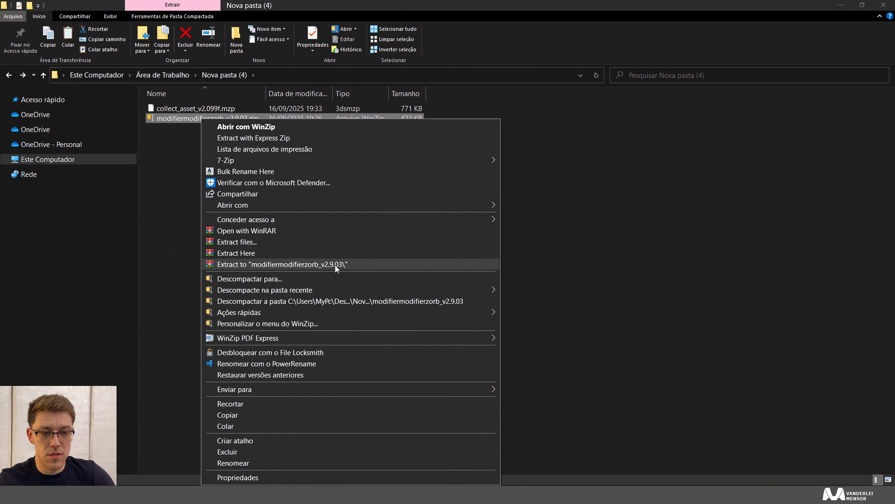
mouse_move(240, 160)
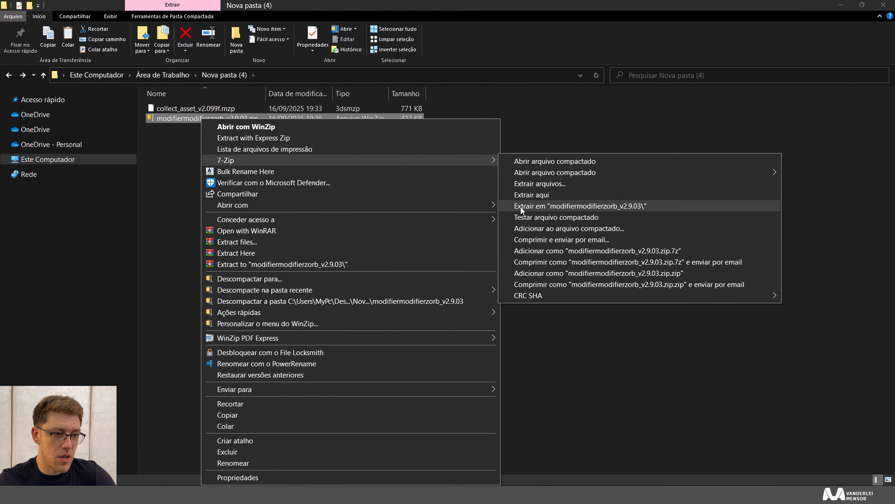
left_click(625, 207)
double_click(240, 109)
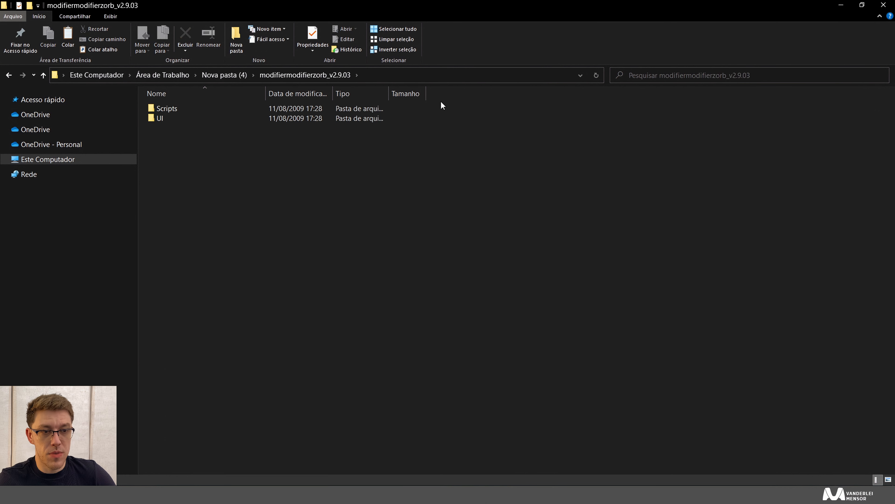
Copy the extracted Scripts folder into Arquivos de Programas\Autodesk\3ds Max 2025 on drive C:, granting administrator permission for all items
left_click_drag(450, 107, 369, 112)
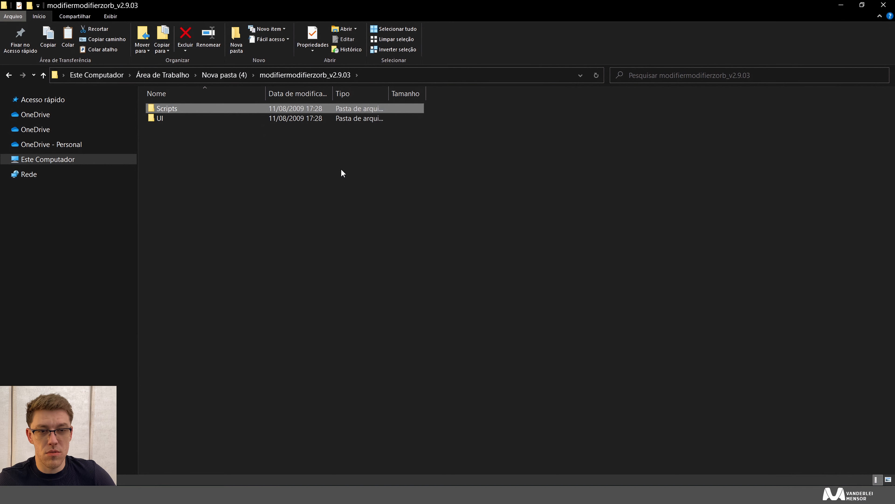
left_click(35, 159)
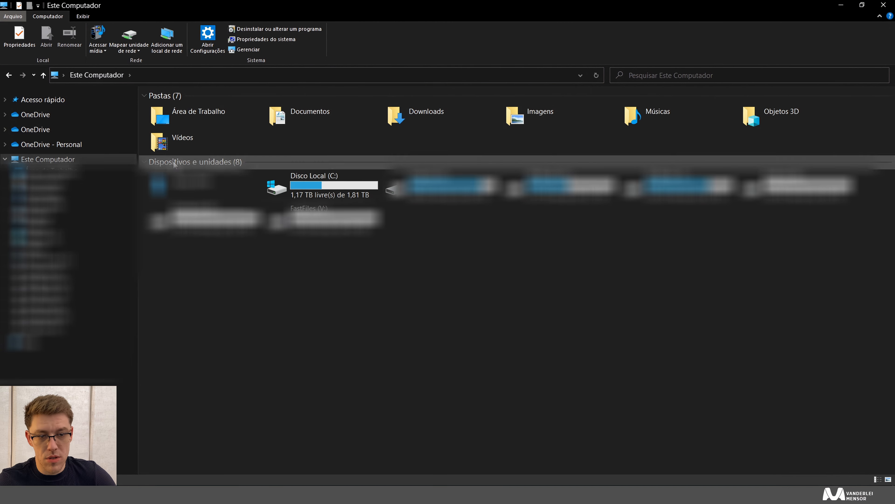
double_click(310, 194)
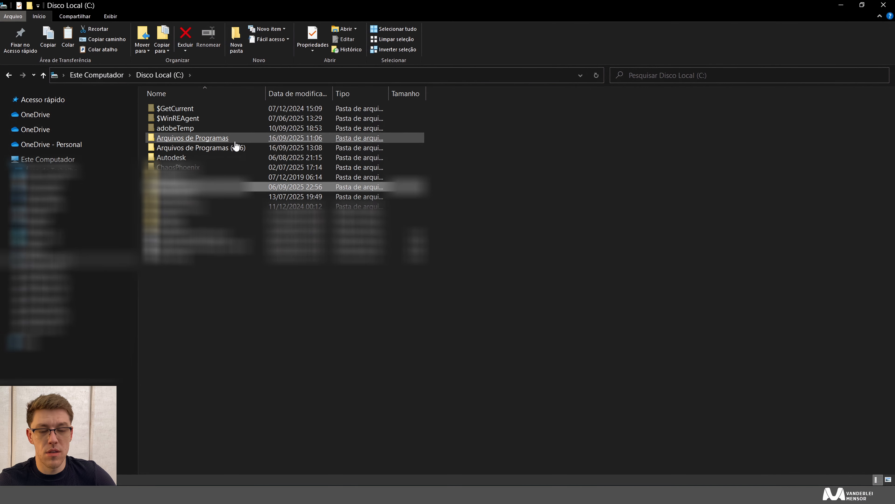
left_click(318, 138)
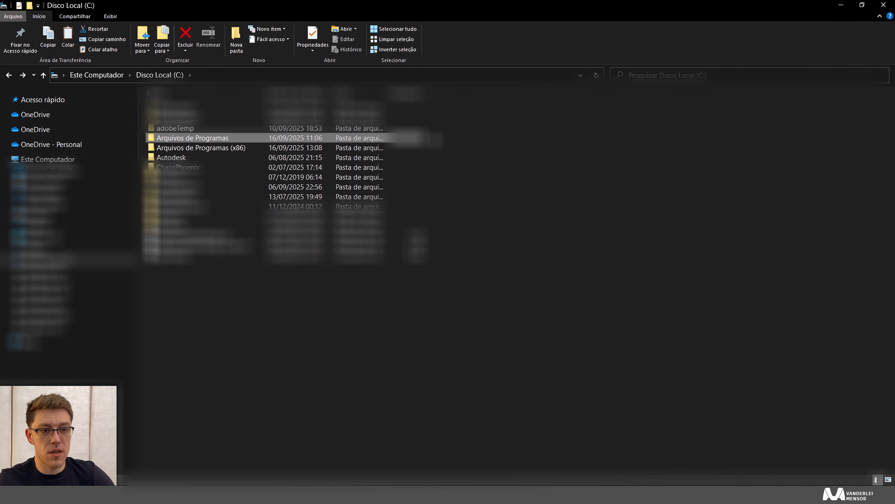
double_click(422, 139)
double_click(367, 147)
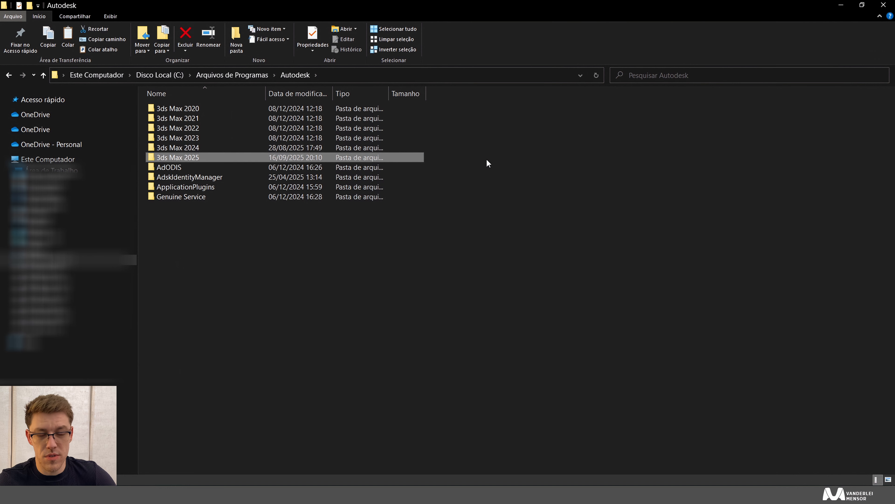
double_click(243, 160)
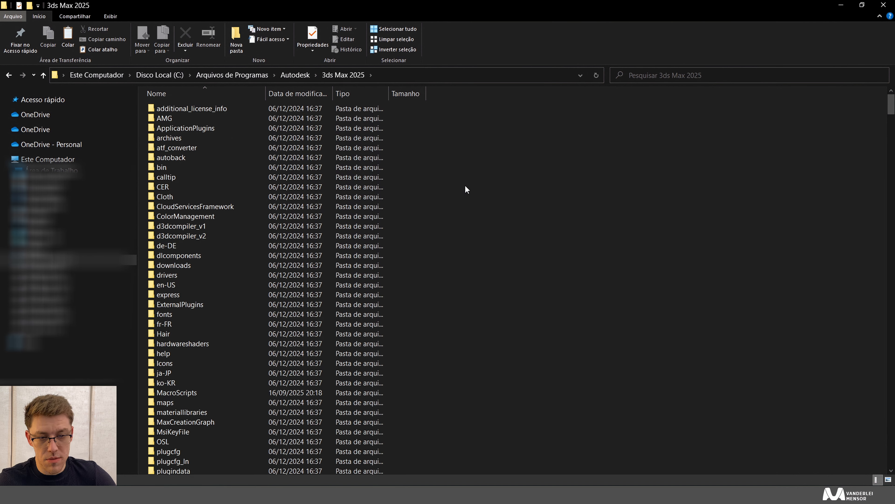
key("ctrl+v")
left_click(424, 195)
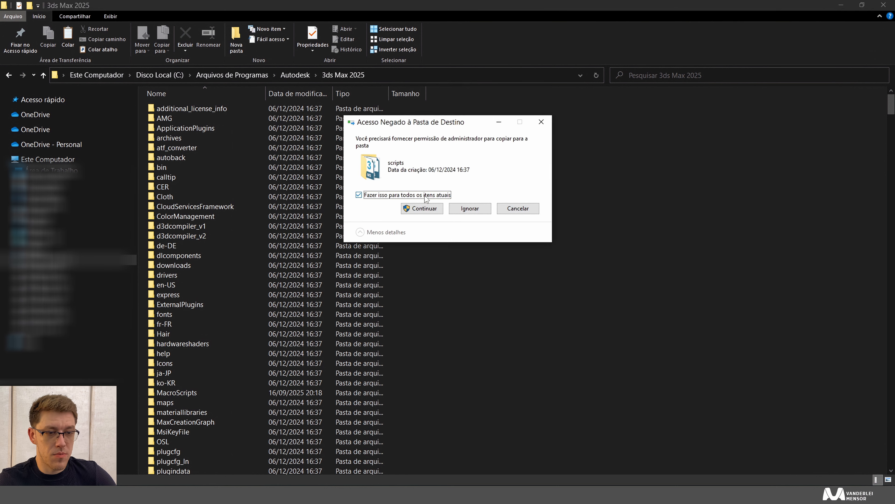
left_click(422, 208)
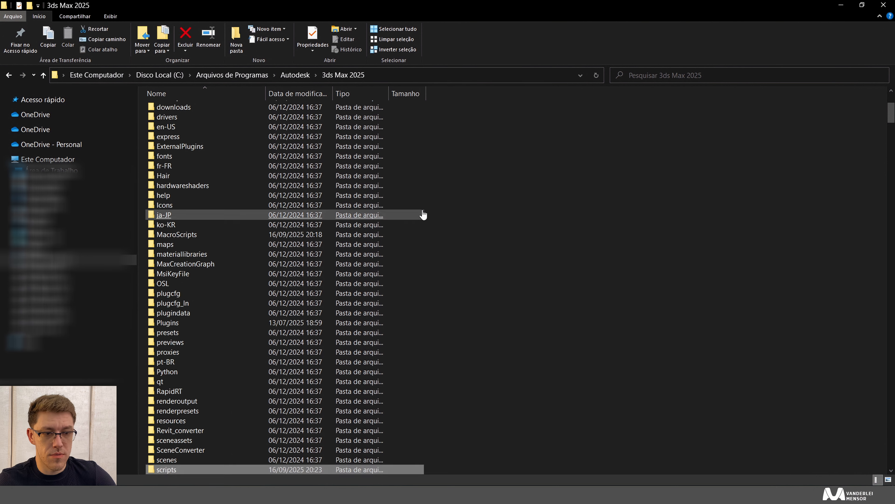
Copy the four Zorb-ModMod2 bitmap files from the Icons subfolder of the extracted UI folder
key("alt+Tab")
left_click(170, 109)
left_click(185, 168)
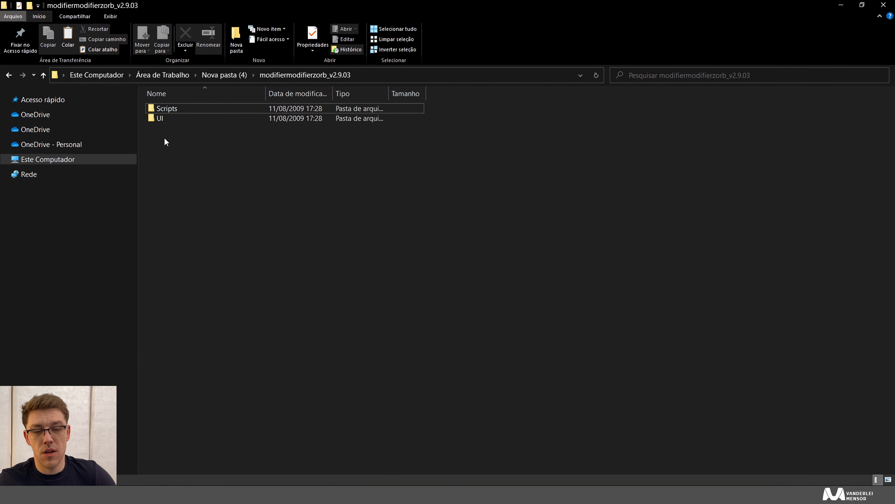
left_click(164, 119)
left_click(168, 112)
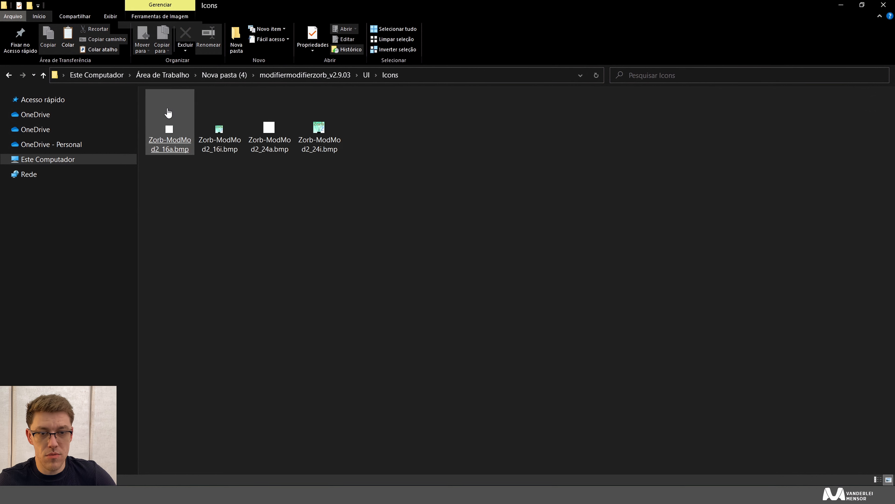
left_click_drag(397, 207, 148, 114)
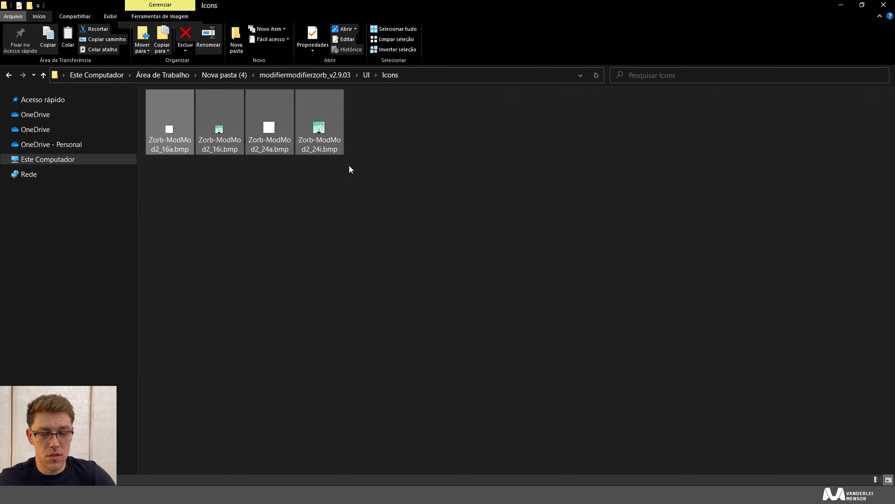
right_click(318, 140)
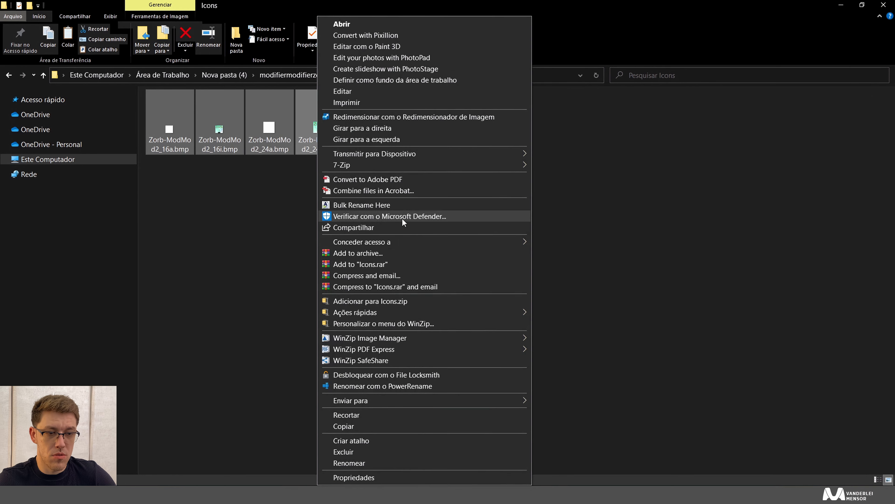
left_click(400, 430)
Open the AppData\Local\Autodesk\3dsMax folder inside the user profile on drive C:
left_click(50, 159)
double_click(290, 179)
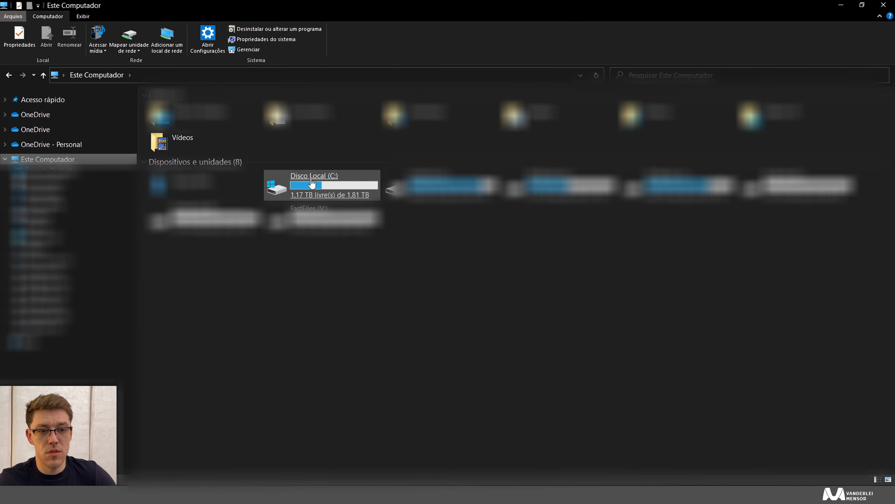
left_click(173, 216)
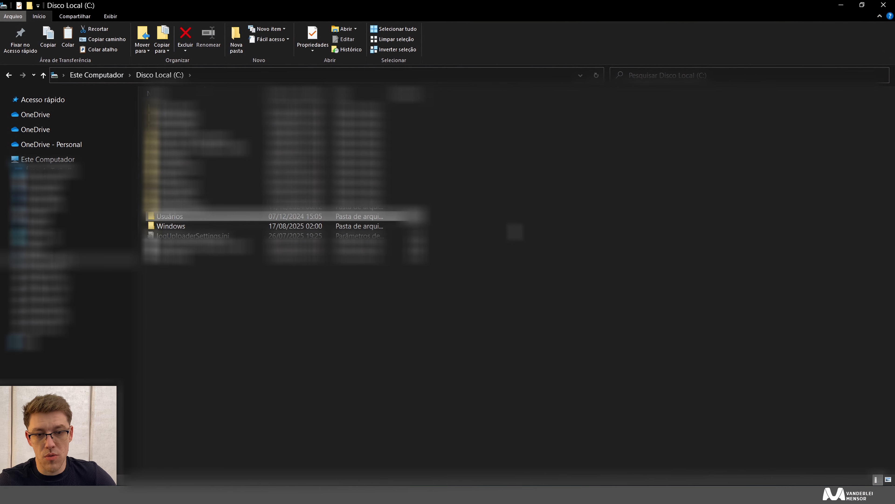
double_click(176, 220)
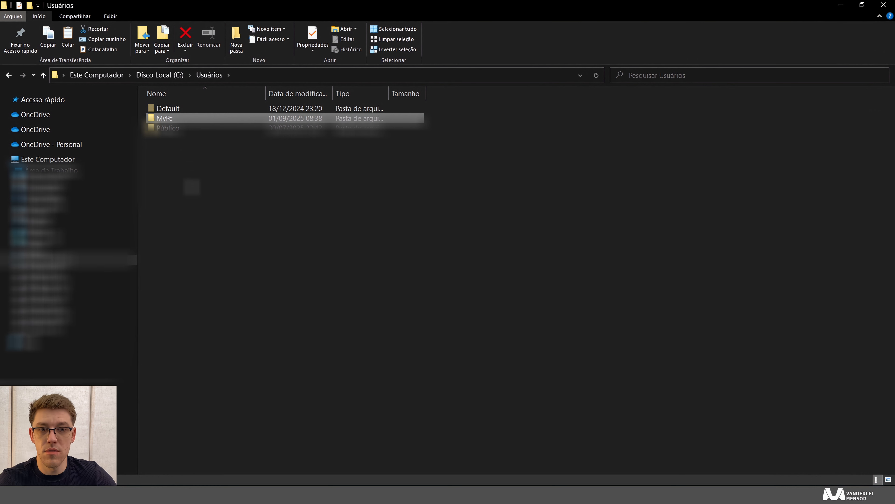
double_click(175, 119)
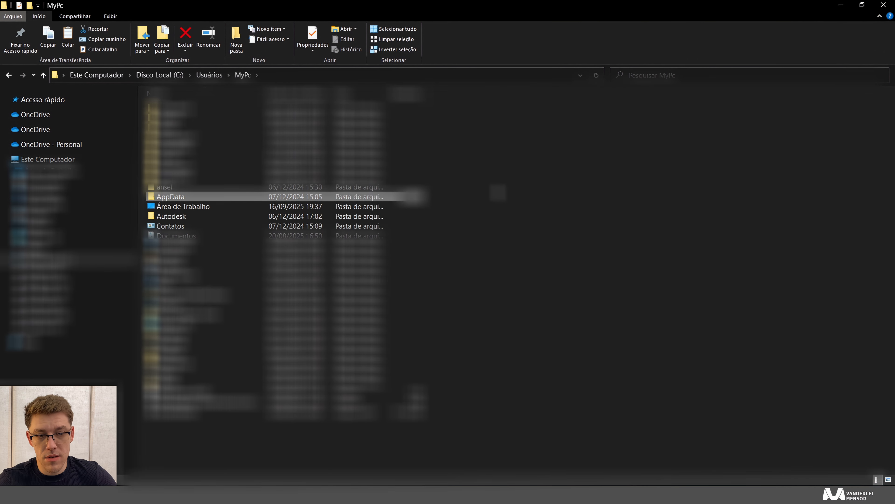
left_click(399, 197)
left_click(280, 110)
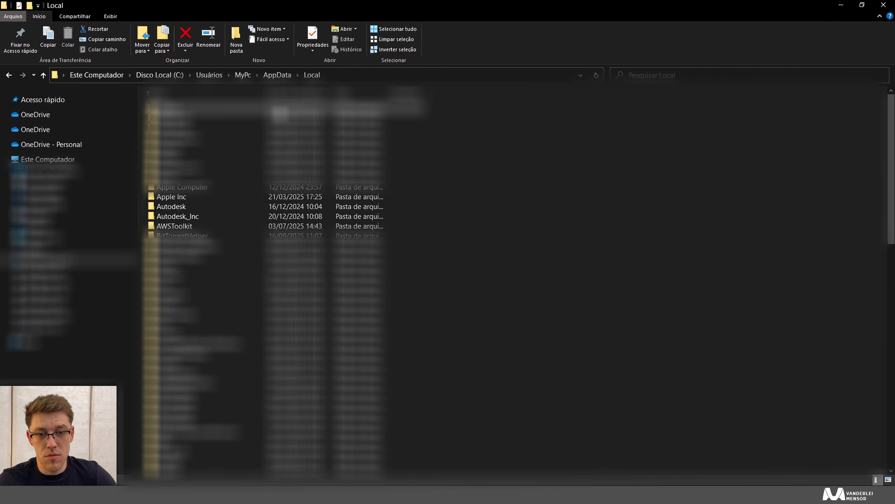
double_click(274, 207)
double_click(247, 113)
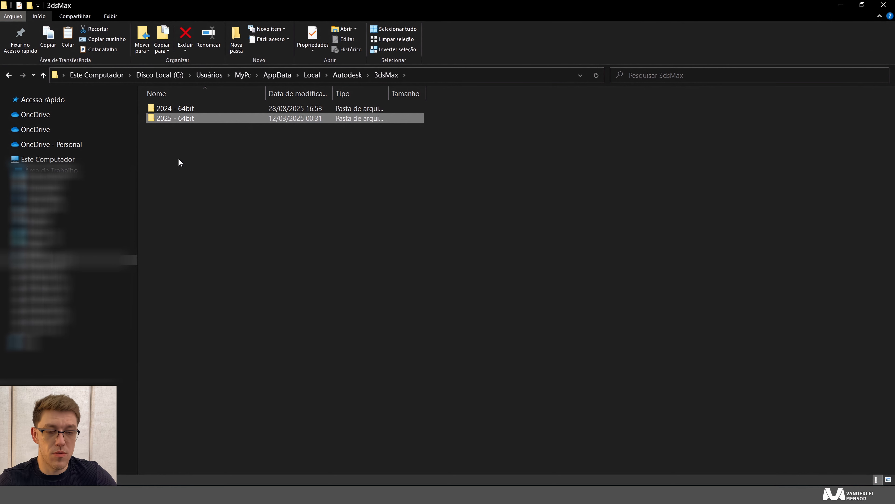
Paste the copied Zorb icons into the 2025 - 64bit\ENU\usericons folder
left_click(174, 119)
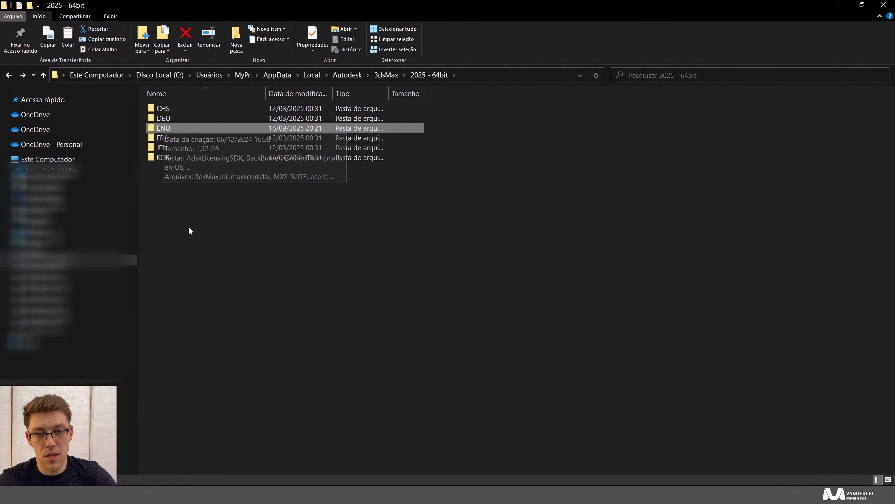
left_click(176, 194)
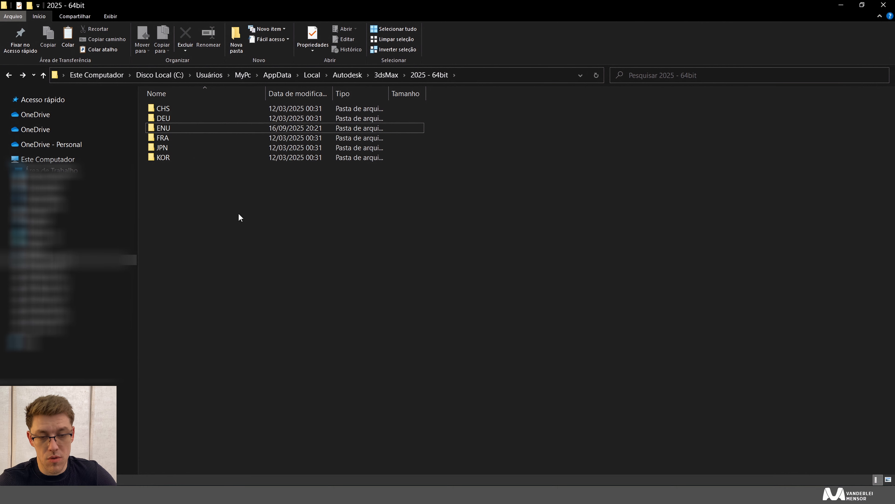
double_click(184, 129)
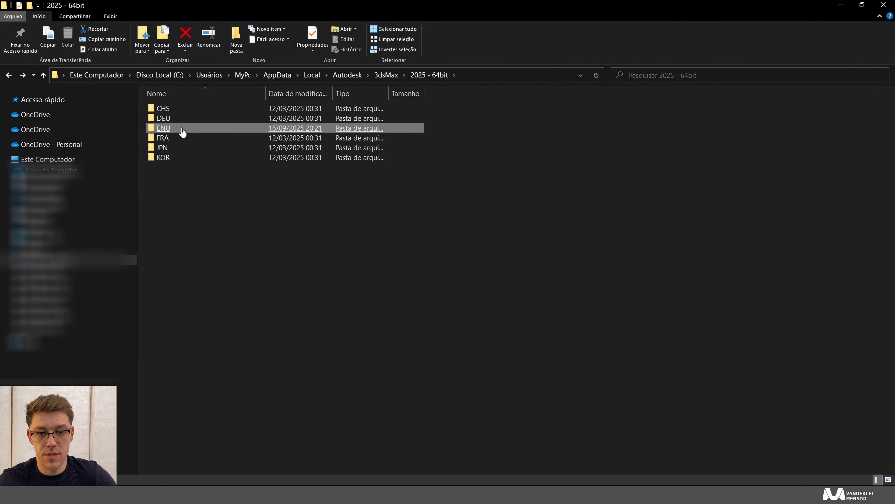
double_click(176, 206)
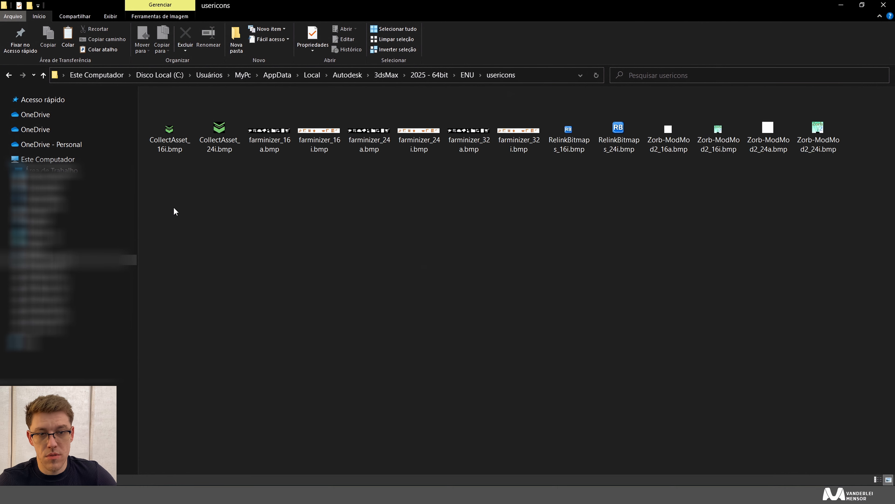
key("ctrl+v")
left_click_drag(673, 152, 839, 112)
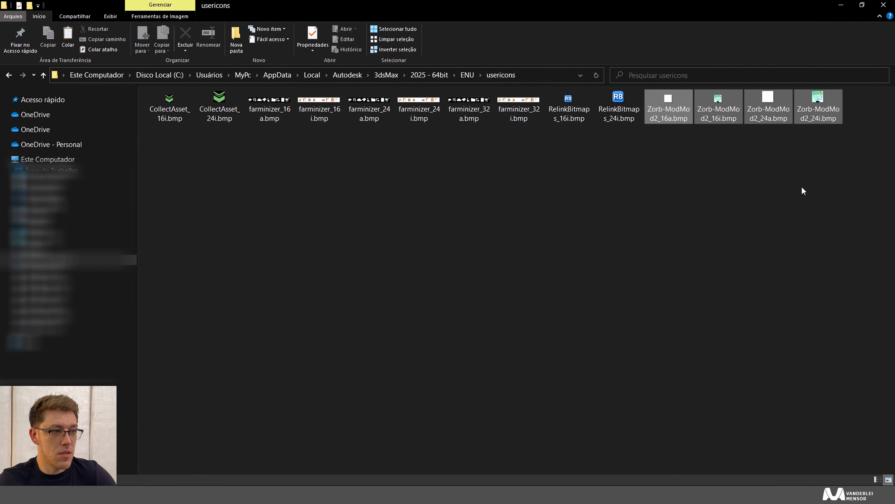
left_click(780, 227)
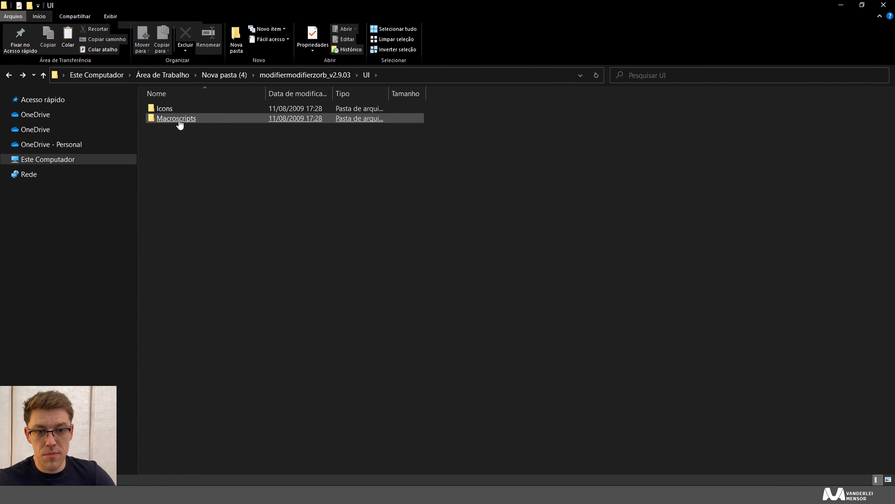
Load Zorb-Modifier Modifier 2.mcr from the extracted UI\Macroscripts folder into the 3ds Max 2025 viewport
double_click(178, 119)
key("super+Down")
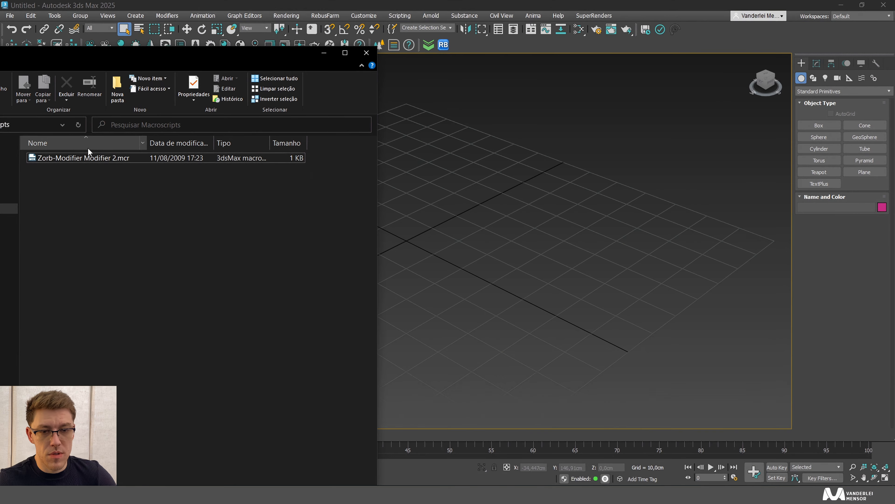
left_click_drag(88, 158, 486, 146)
left_click(367, 53)
Add the Modifier Modifier Zorb 2 action from the Zorb Tools category to the toolbar and close the interface customization
left_click(365, 15)
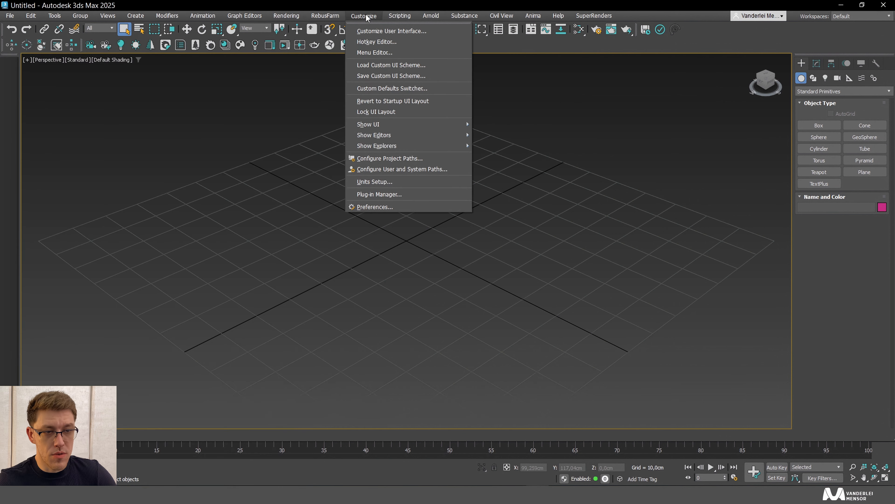
left_click(412, 32)
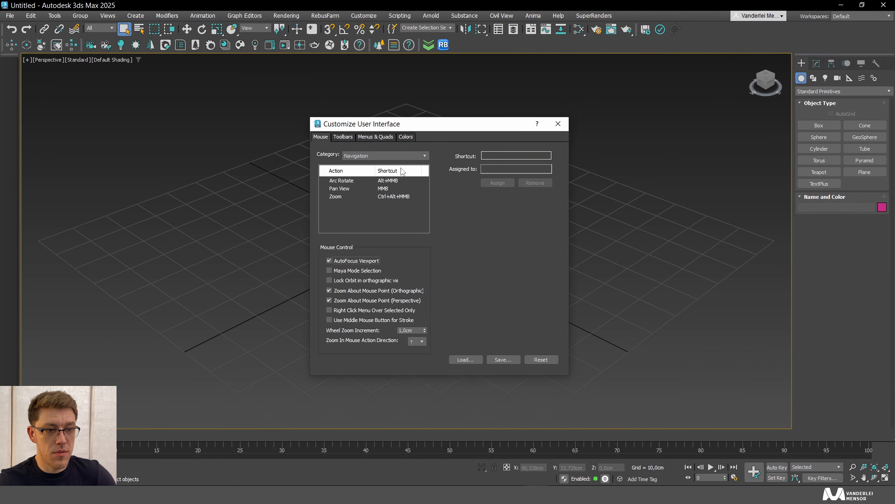
left_click(343, 137)
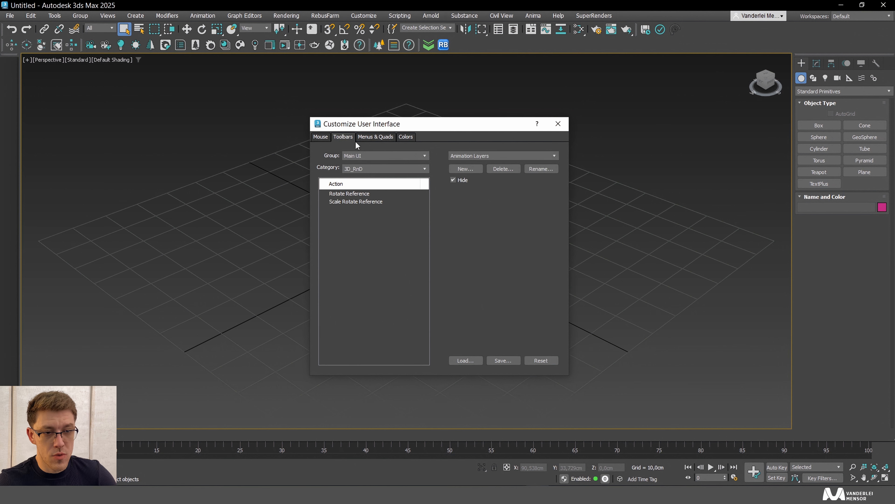
left_click(425, 168)
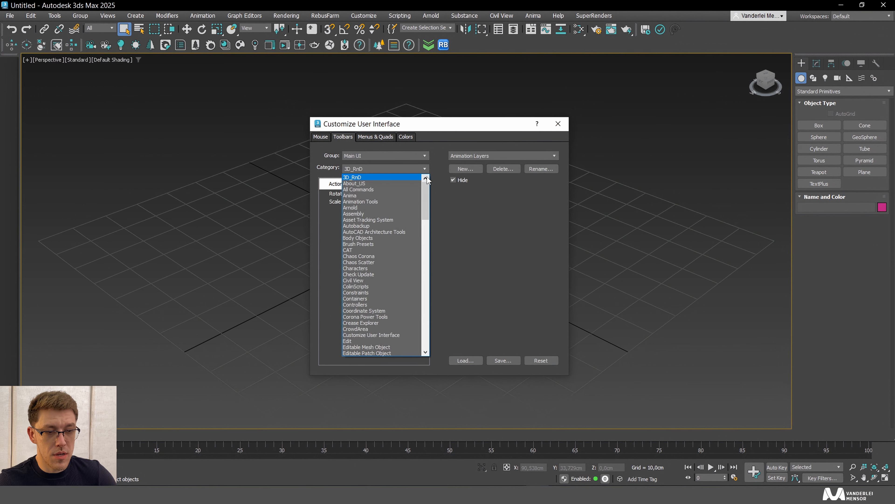
left_click_drag(427, 195, 416, 335)
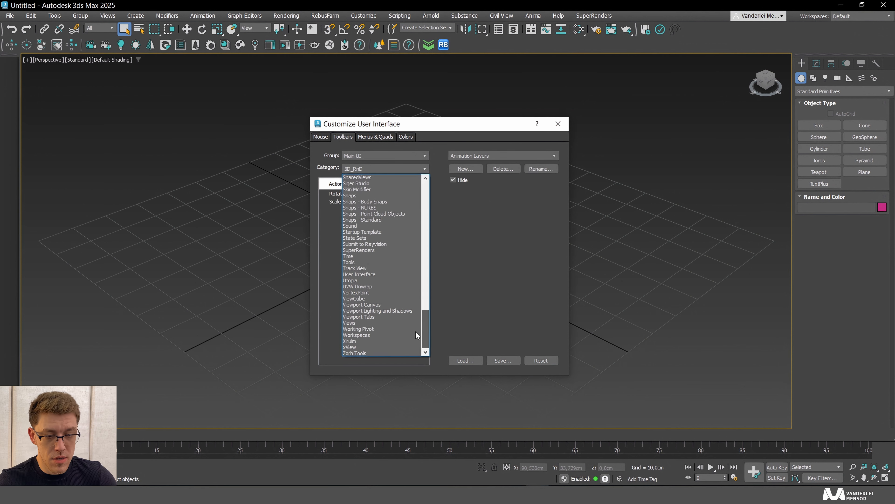
left_click(367, 353)
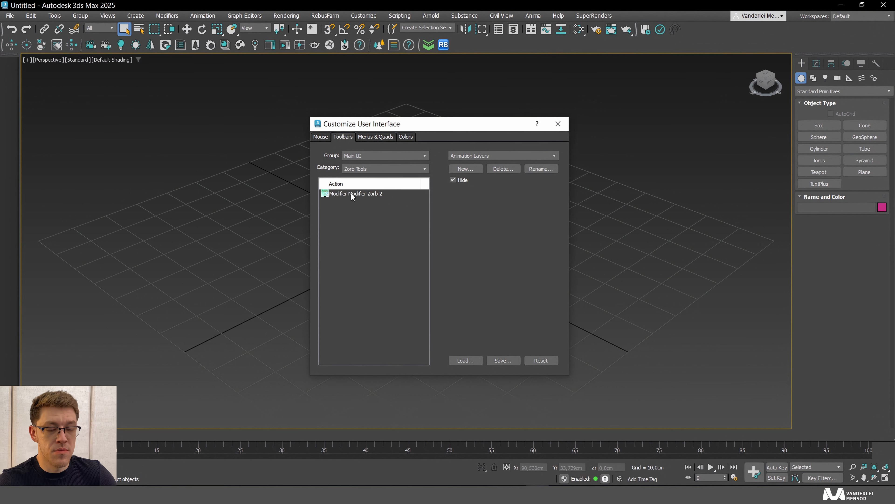
left_click_drag(352, 194, 437, 47)
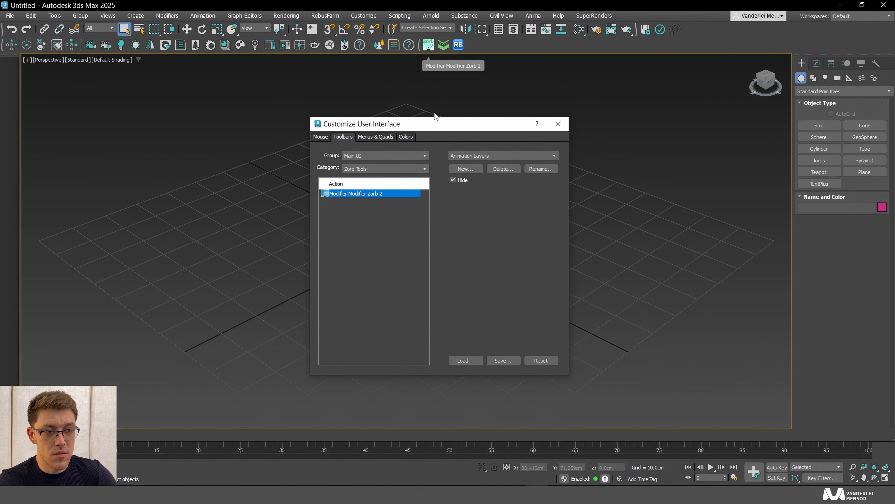
left_click(561, 125)
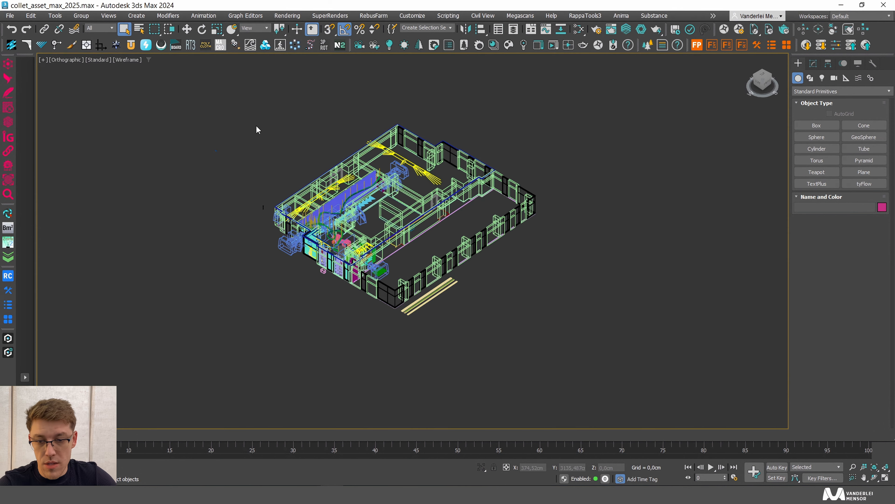
Delete the paths of Box_Coffee2.jpg and mix paint.jpg with SiNi Unite in collet_asset_max_2025.max, then close Unite
middle_click_drag(256, 125, 252, 128)
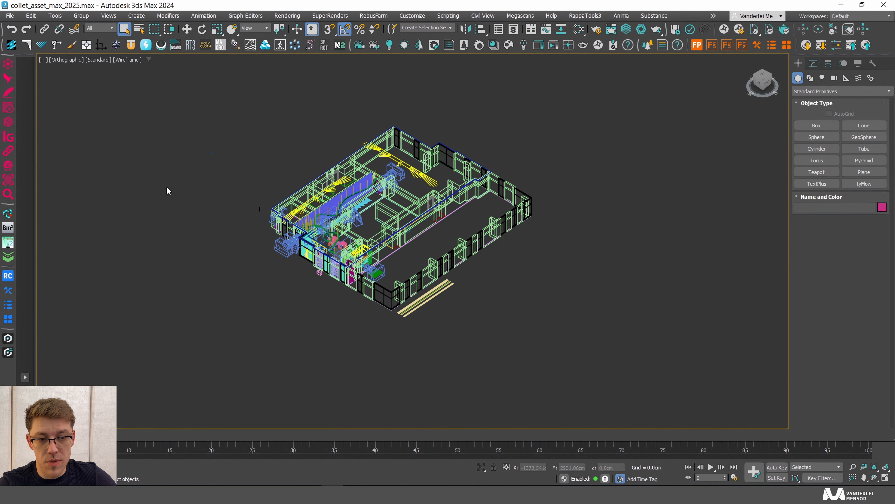
left_click(9, 151)
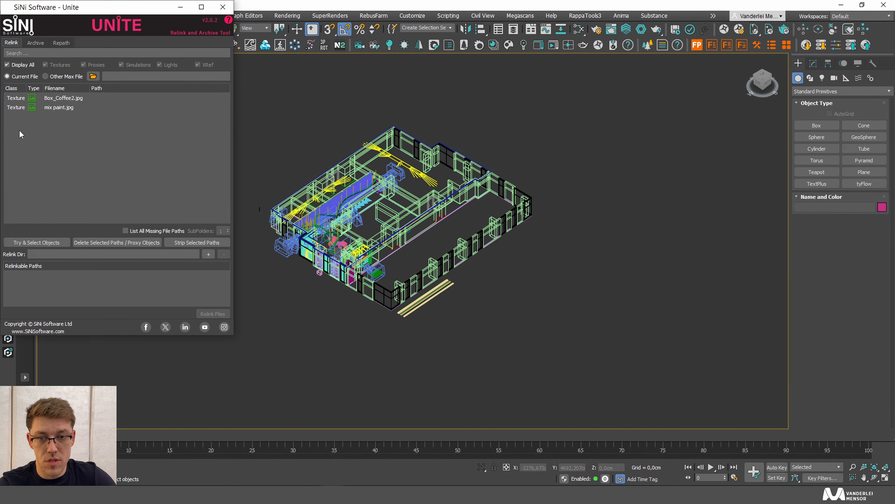
left_click_drag(75, 19, 144, 76)
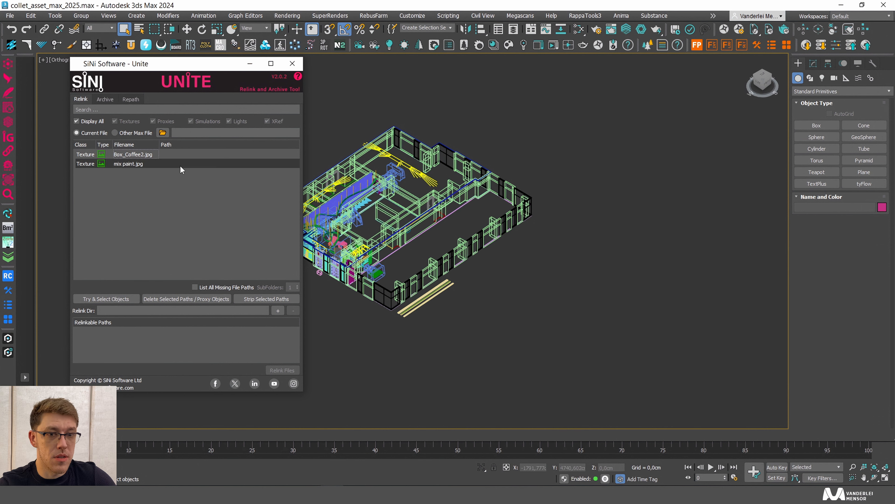
left_click(208, 154)
left_click(200, 164, "shift")
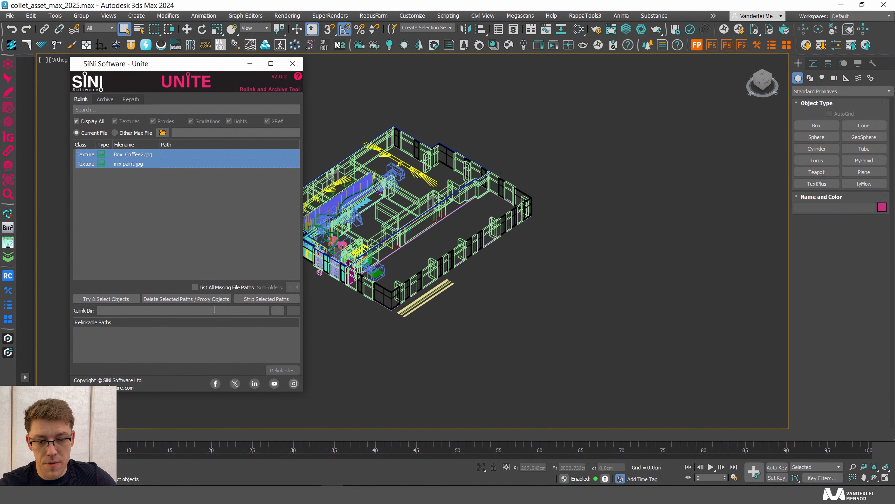
left_click(201, 300)
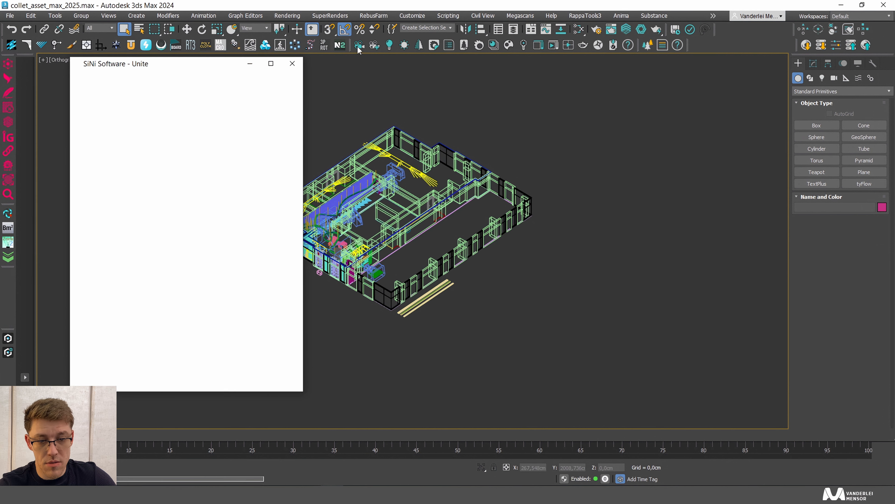
left_click(292, 64)
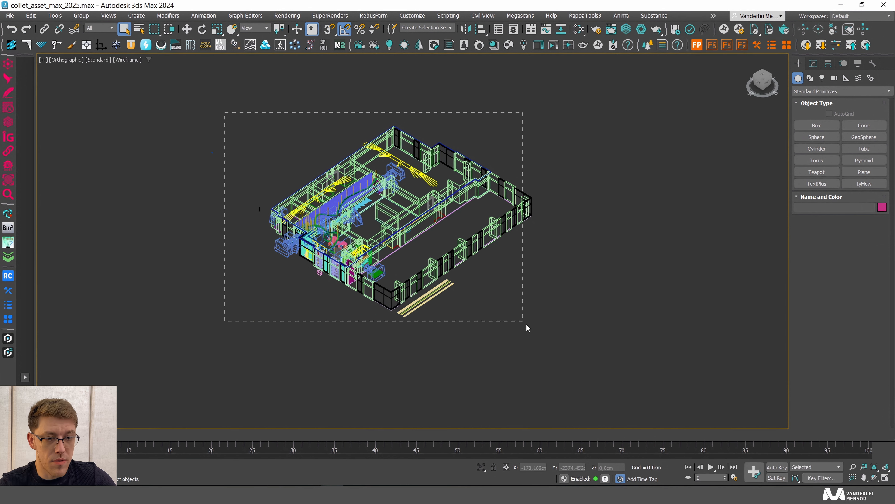
left_click_drag(526, 323, 574, 342)
middle_click_drag(546, 321, 516, 320, "alt")
left_click(517, 320)
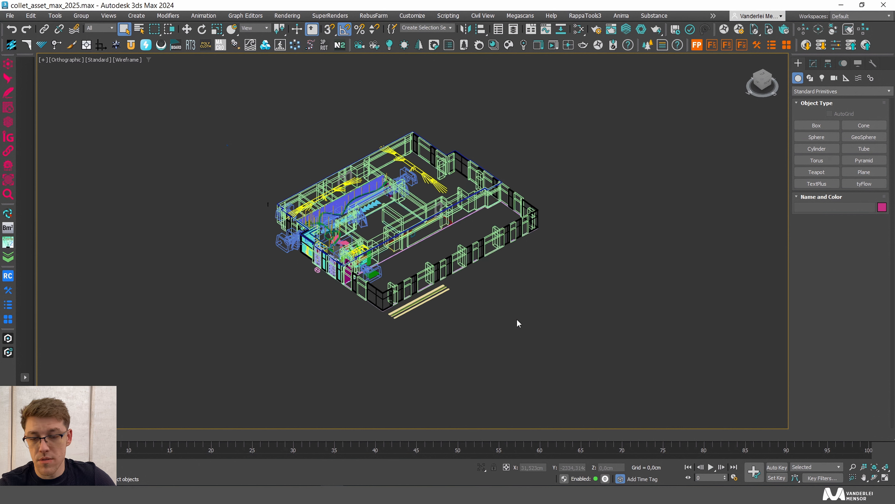
Launch ModMod Zorb and enlarge its window to show the full modifier list
left_click(8, 243)
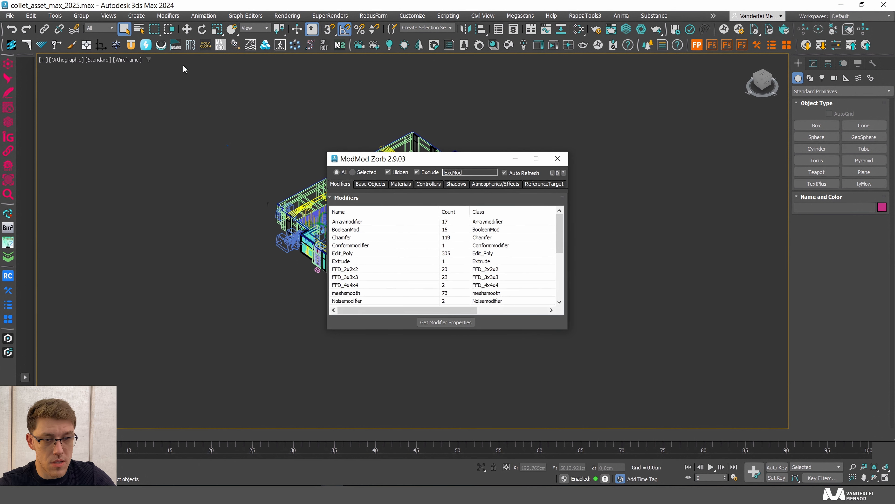
left_click_drag(417, 166, 136, 85)
left_click_drag(287, 248, 382, 398)
Examine the modifiers used in the scene, checking their counts, classes and categories for non-standard plugin modifiers
left_click(170, 174)
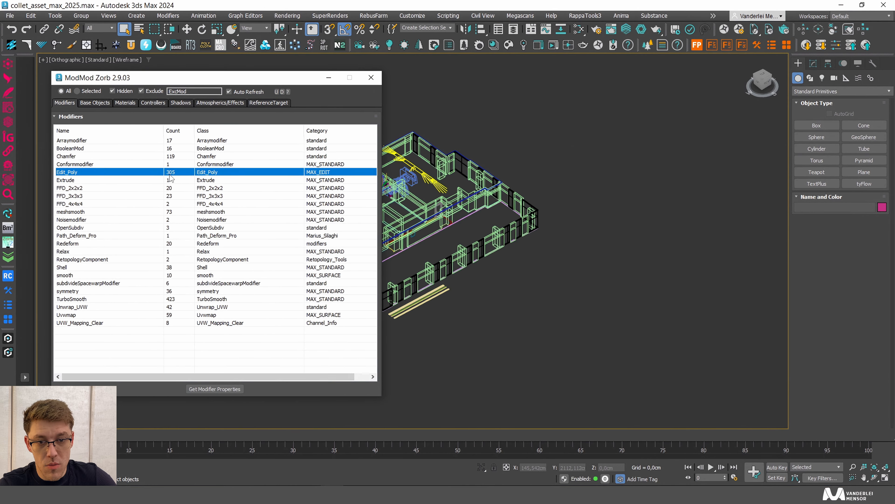
left_click(186, 164)
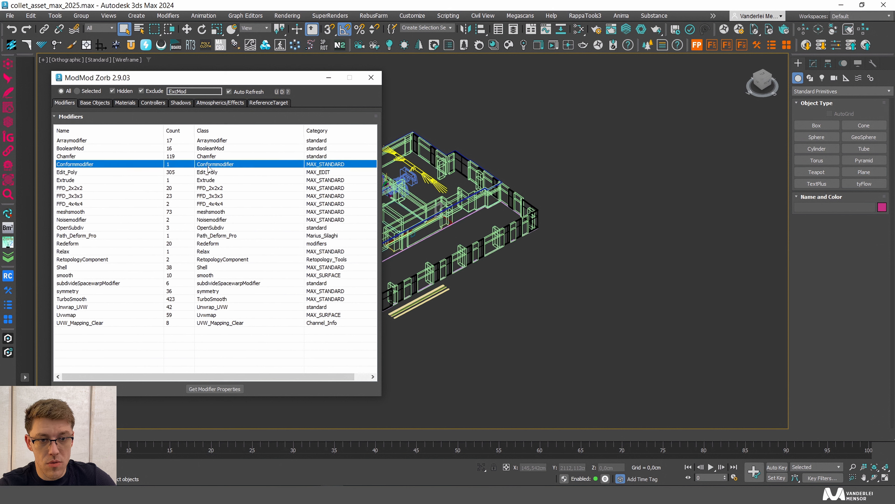
left_click(201, 156)
left_click(185, 148)
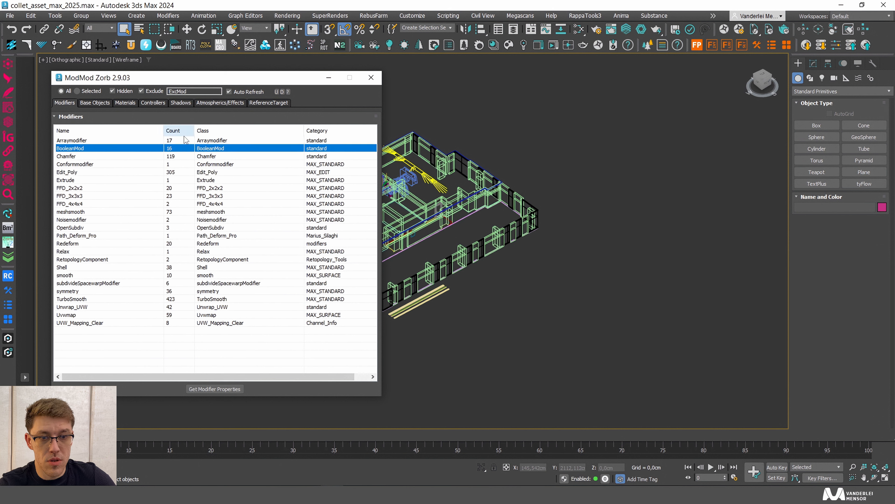
left_click(181, 141)
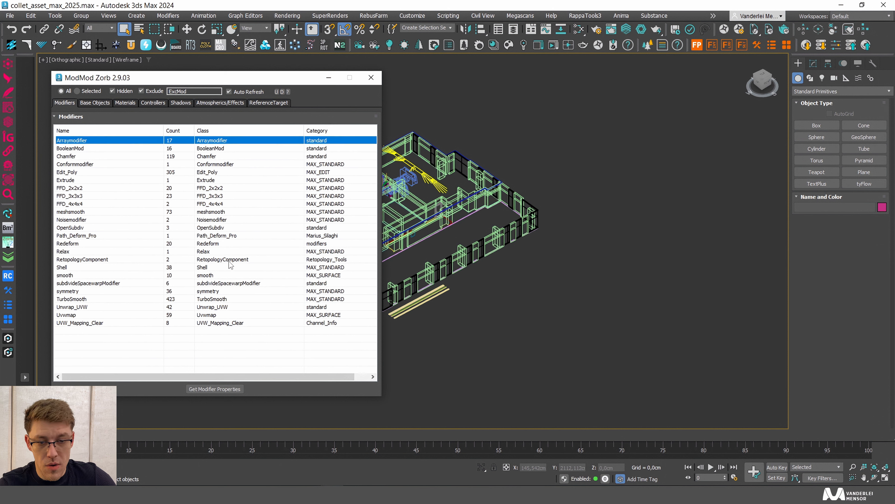
left_click(220, 243)
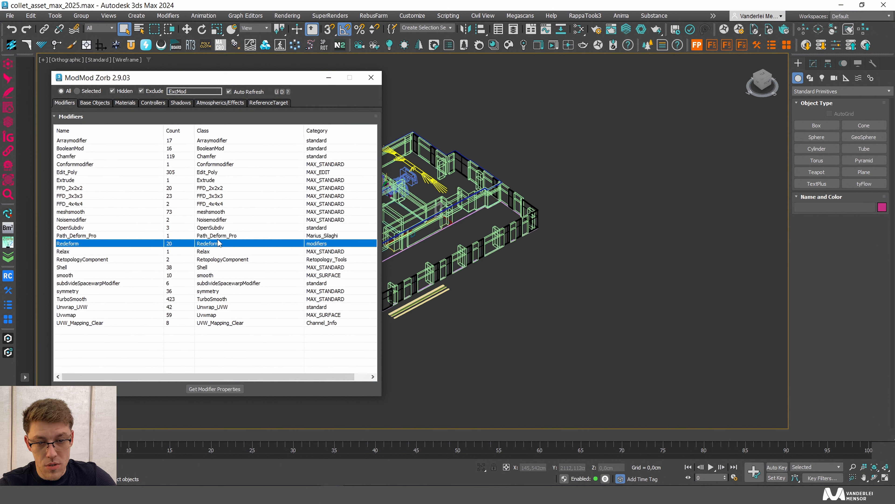
left_click(215, 236)
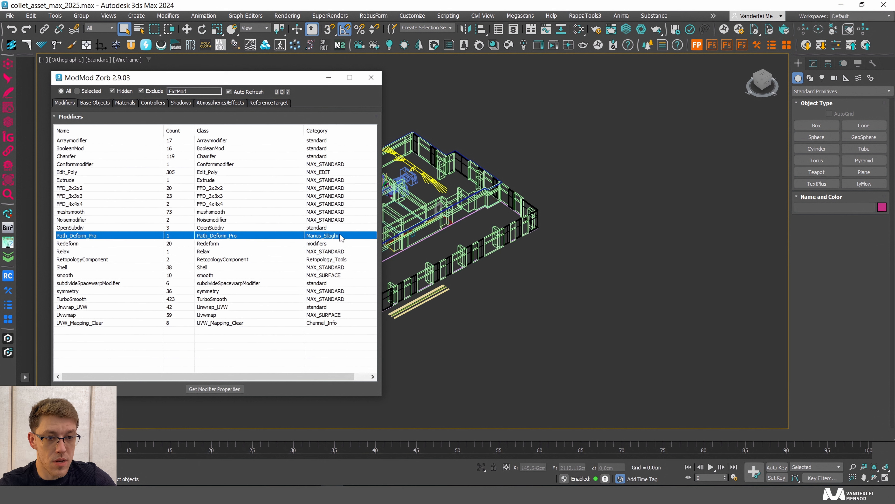
left_click(328, 220)
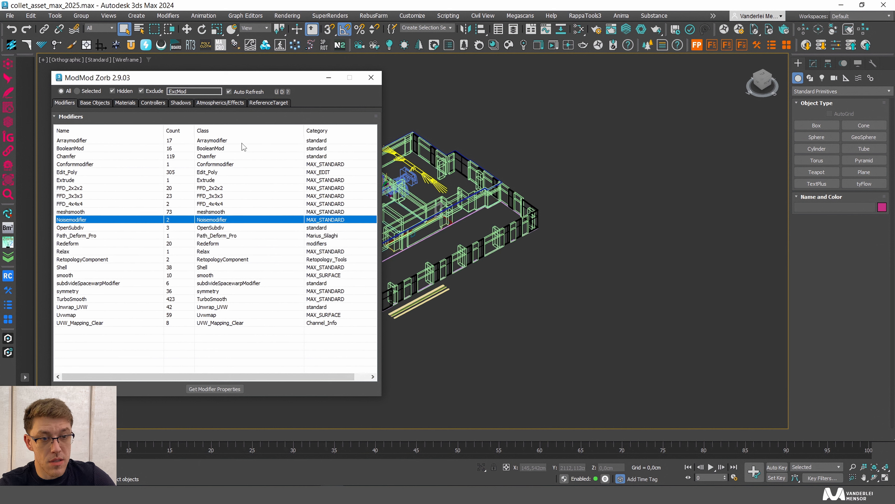
left_click(257, 142)
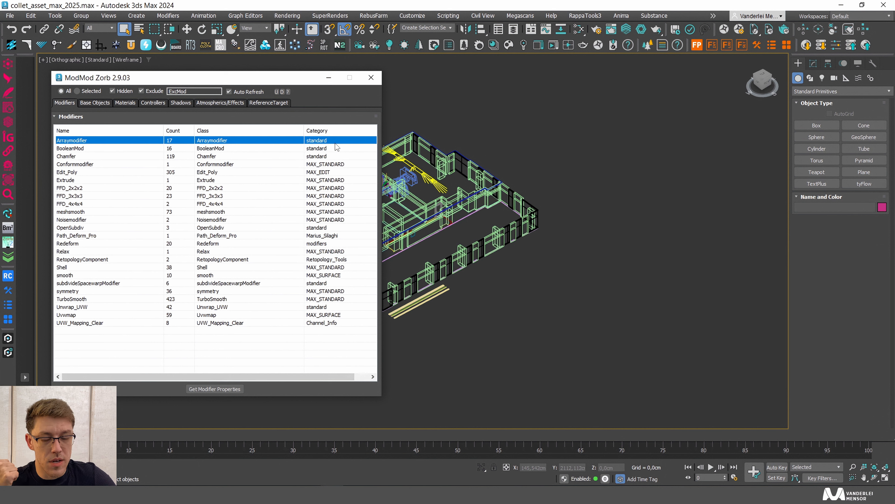
left_click(333, 238)
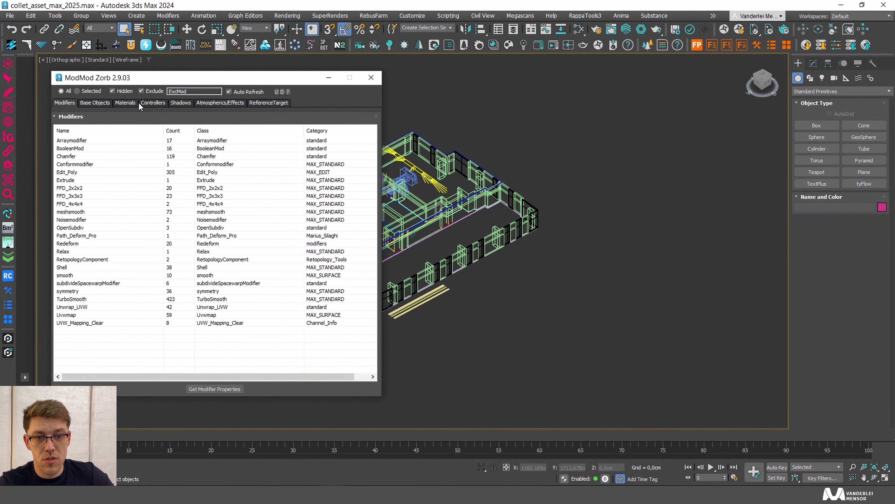
Review the scene's base objects and its material and texture map types in ModMod Zorb, including the Corona and VRay entries
left_click(100, 104)
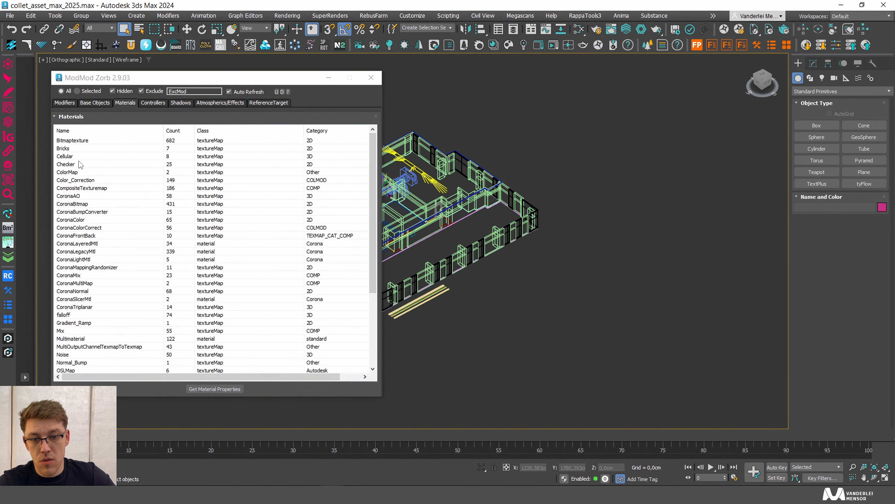
left_click(101, 157)
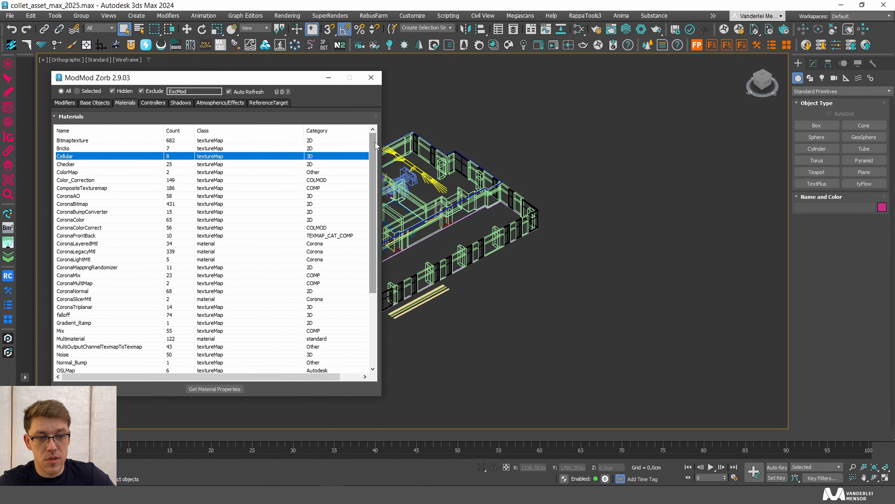
left_click_drag(373, 150, 362, 226)
left_click(105, 212)
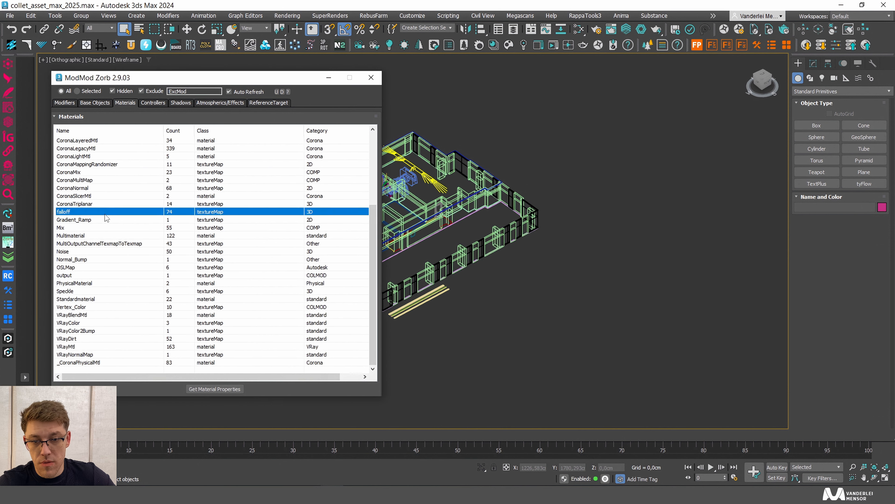
left_click(103, 196)
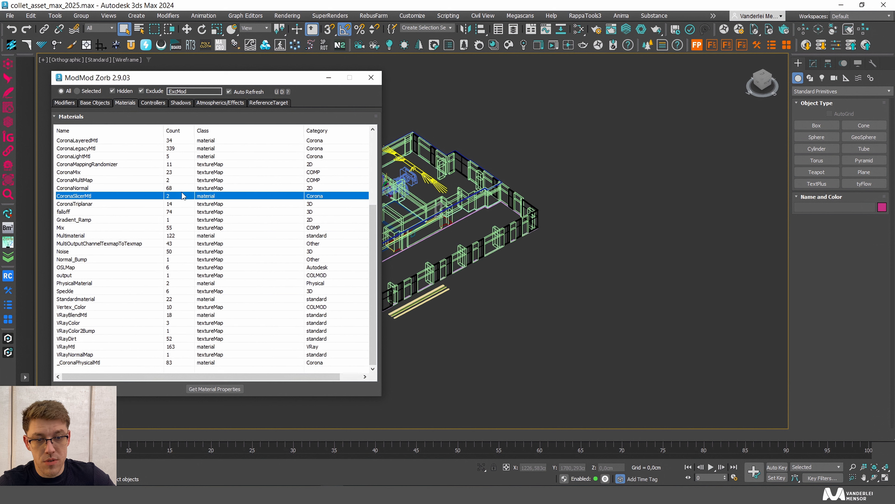
left_click(60, 347)
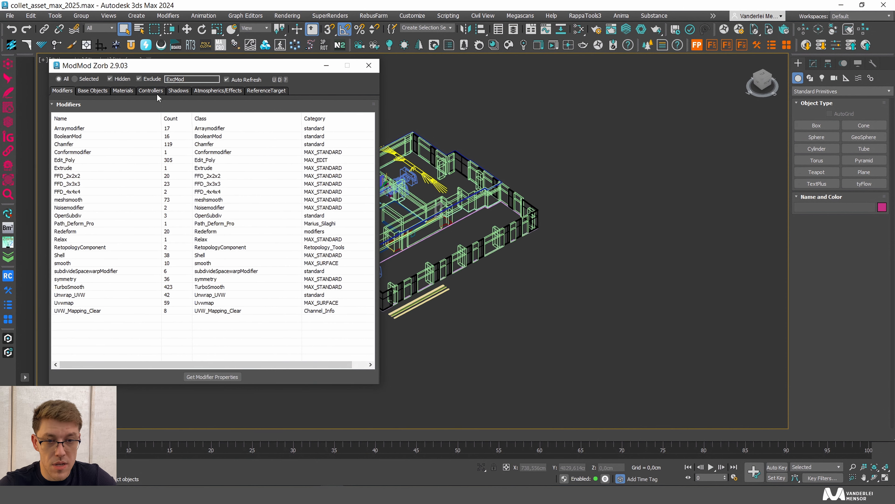
left_click(176, 129)
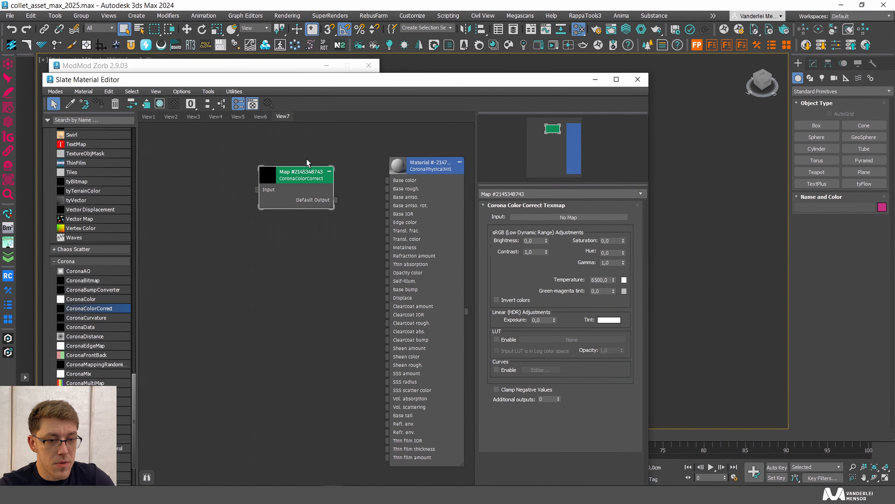
Set the CoronaColorCorrect map's additional outputs to 6 in the Slate Material Editor
left_click(559, 397)
left_click(559, 397)
left_click(558, 397)
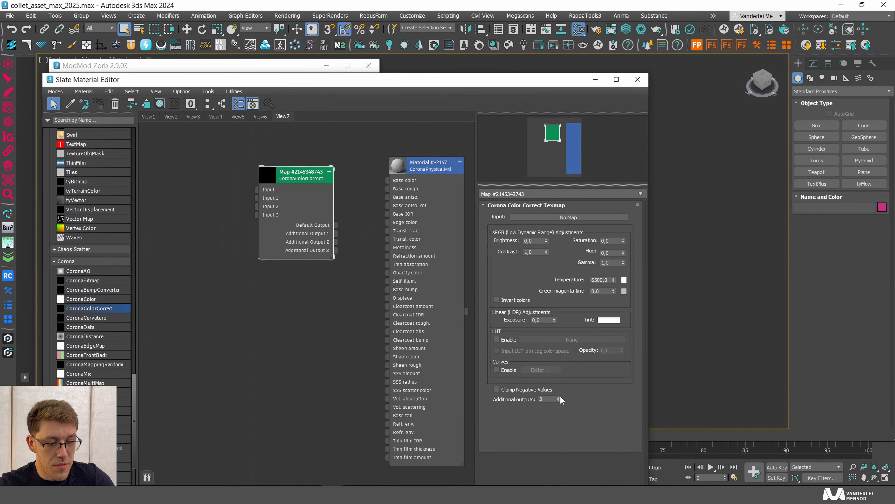
left_click(559, 398)
left_click(558, 397)
left_click(558, 398)
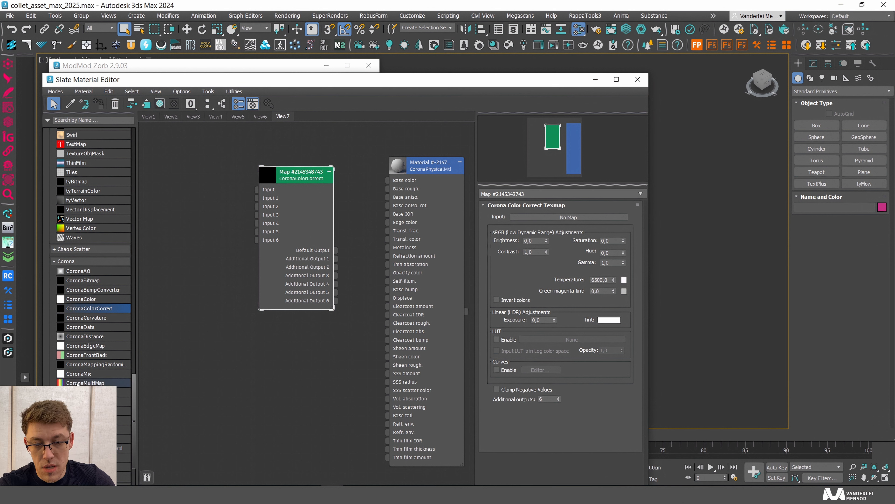
Add a CoronaMultiMap node beside the CoronaColorCorrect map and set its additional outputs to 4
left_click_drag(77, 384, 208, 162)
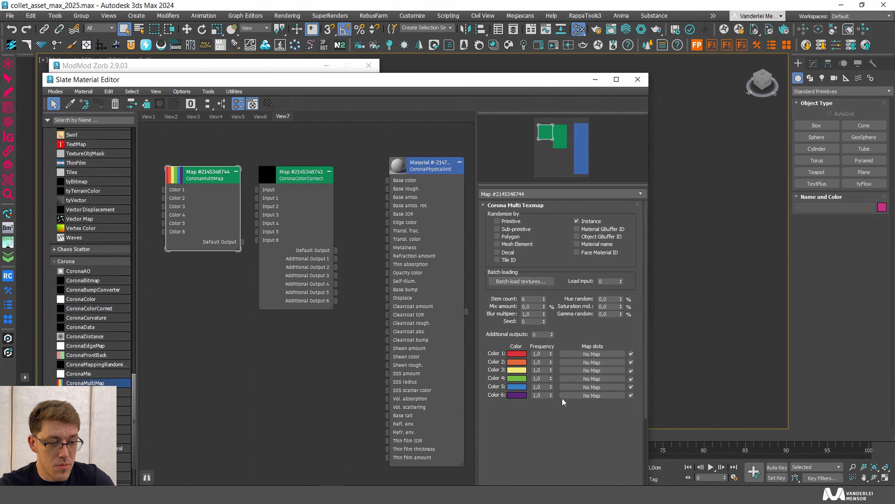
left_click(552, 332)
left_click(552, 333)
left_click(552, 333)
left_click(552, 333)
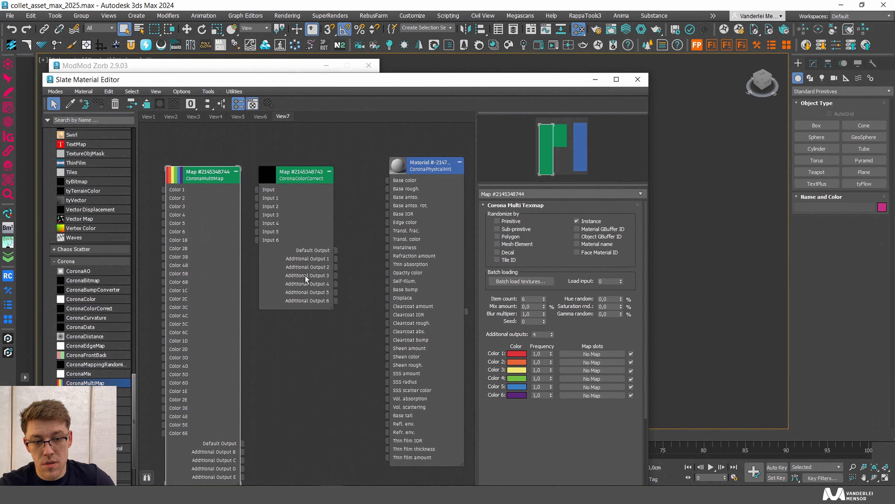
mouse_move(290, 276)
middle_mouse_down()
mouse_move(321, 261)
mouse_move(293, 263)
middle_mouse_up()
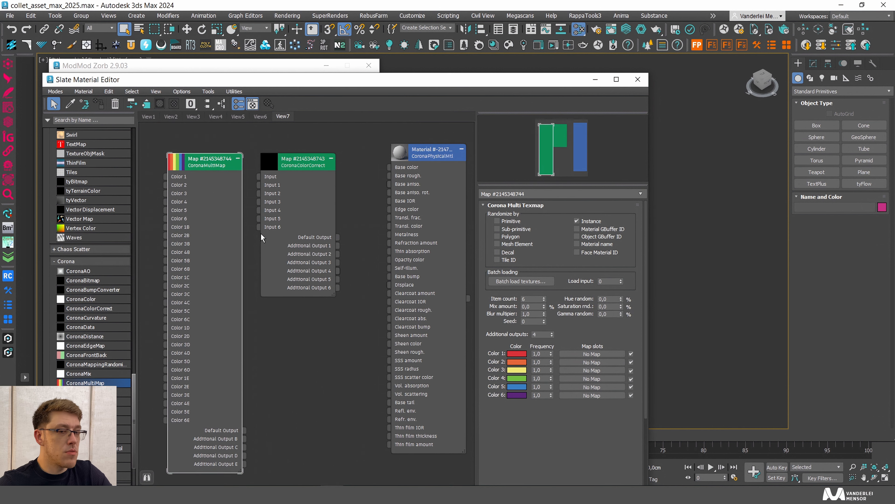
Add three more multi map nodes below the others and delete the first CoronaMultiMap with 4 additional outputs
left_click_drag(271, 258, 267, 338)
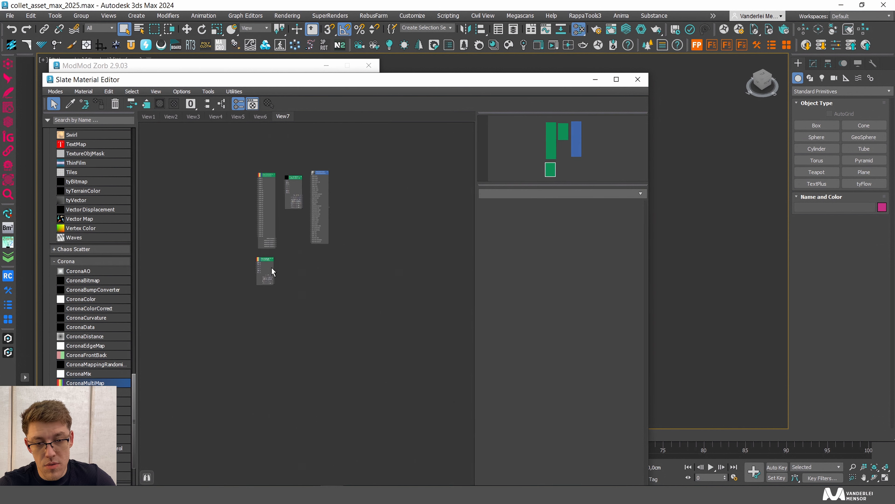
left_click_drag(270, 231, 208, 258)
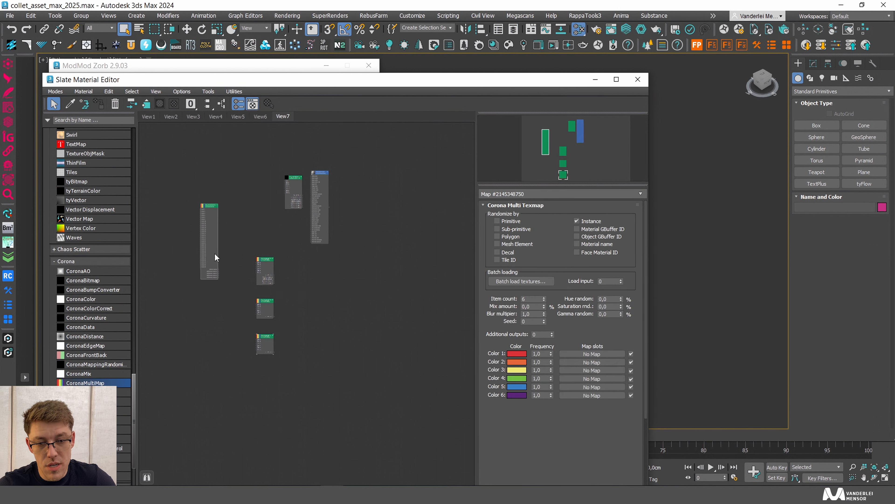
key("Delete")
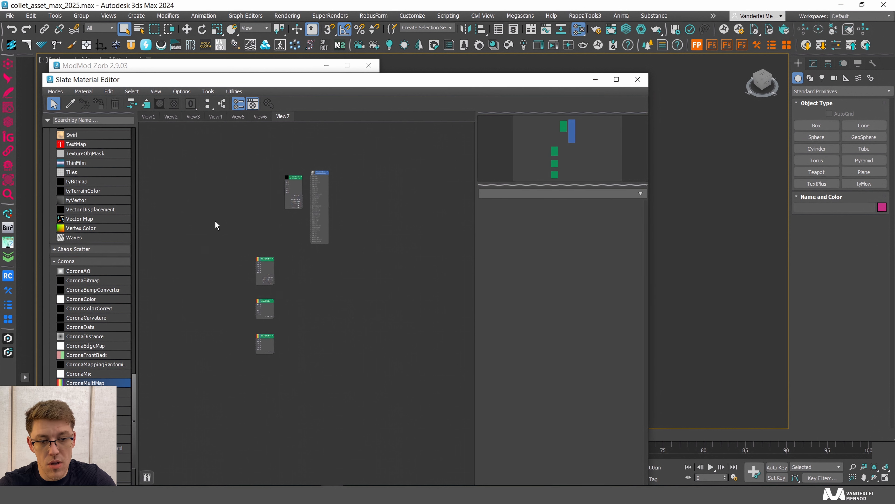
Move the three multi map nodes up beside the CoronaColorCorrect map, show the upper one's parameters, and close the material editor
left_click_drag(220, 226, 282, 370)
left_click_drag(267, 279, 267, 186)
scroll(285, 172, "up", 4)
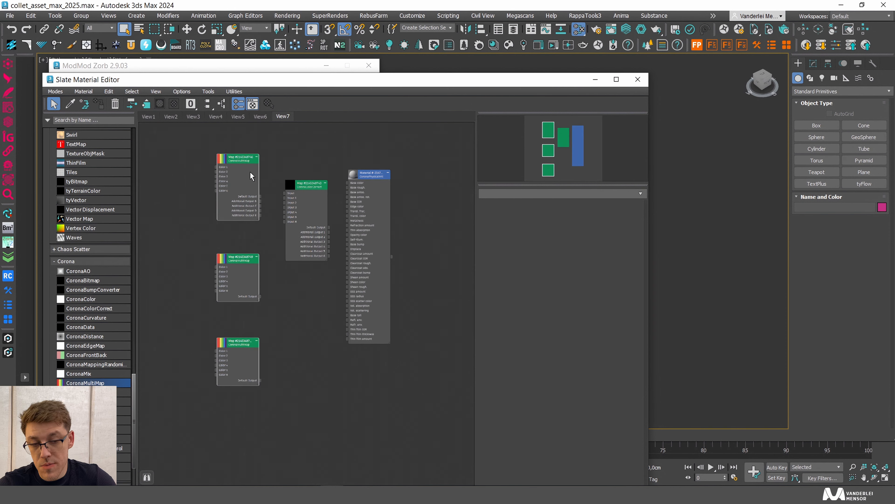
double_click(245, 194)
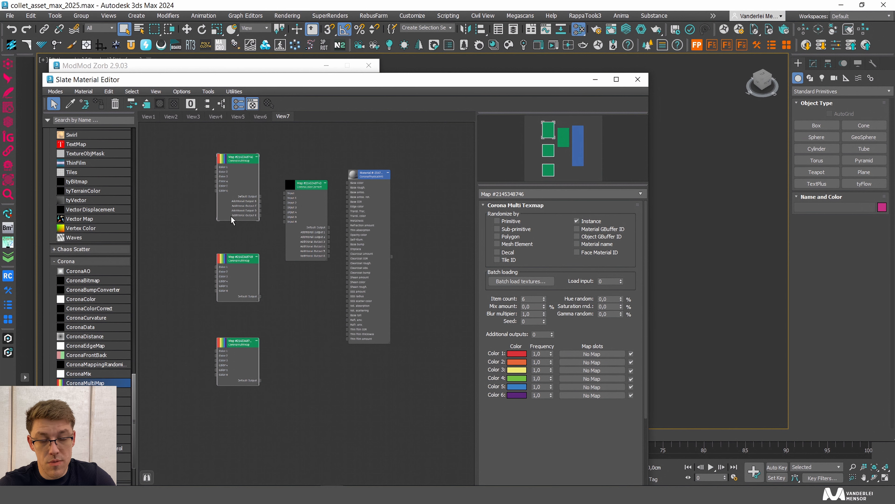
key("m")
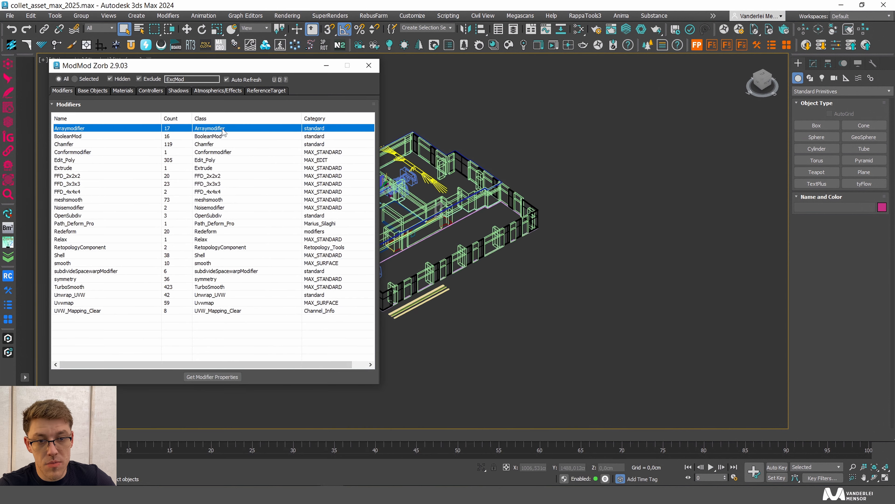
Select all objects that use the Arraymodifier from the ModMod Zorb list and isolate them in the viewport
right_click(215, 132)
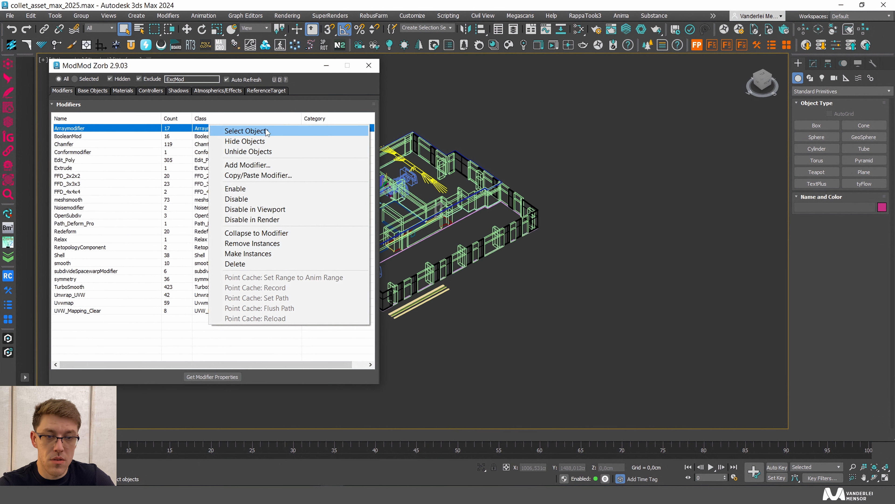
left_click(250, 132)
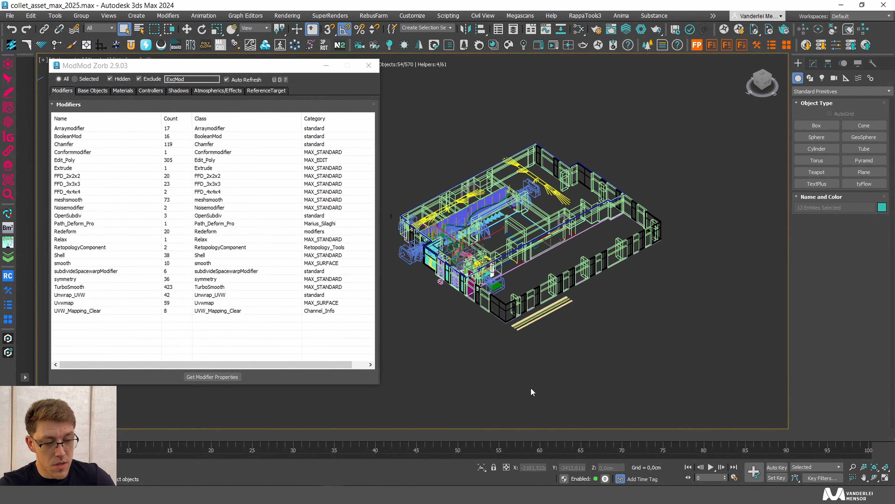
left_click(482, 468)
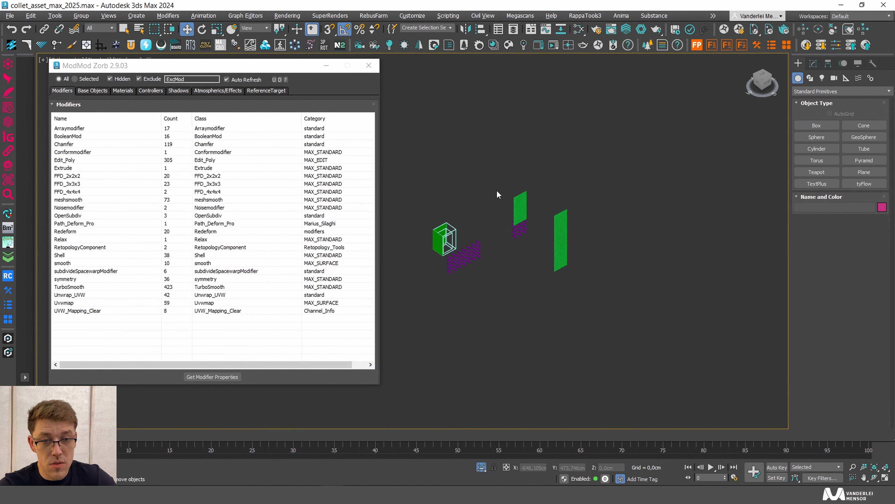
left_click_drag(414, 170, 638, 336)
middle_click_drag(619, 293, 441, 300, "alt")
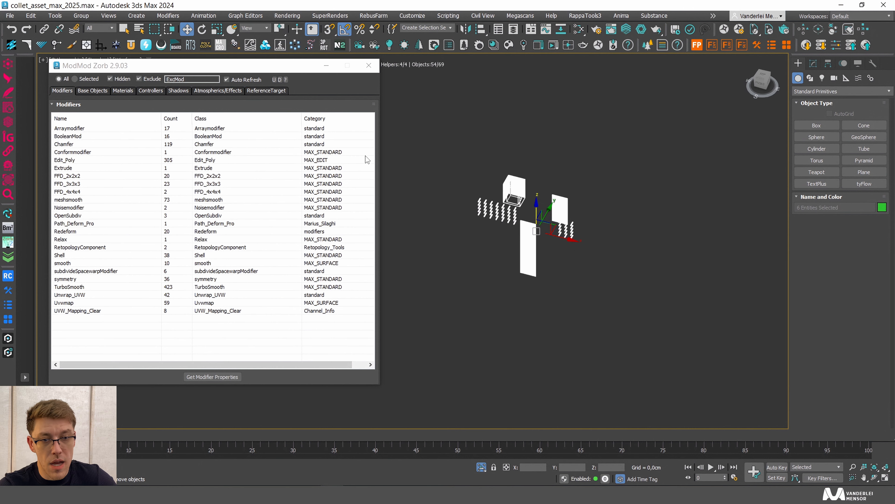
Open the tall lattice panel's group, inspect the modifier stack of its Text134 array object, and close the group
left_click(221, 128)
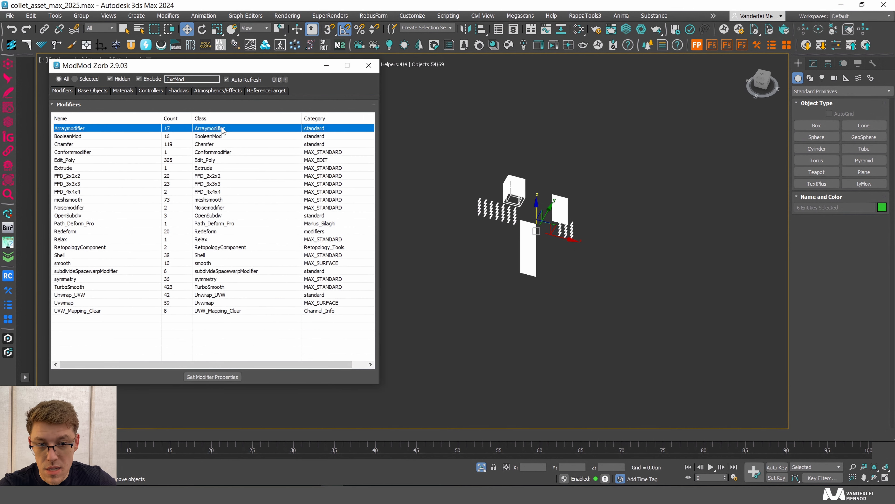
left_click_drag(437, 145, 566, 263)
middle_click_drag(565, 262, 641, 299, "alt")
key("q")
left_click_drag(536, 130, 448, 153)
left_click(813, 63)
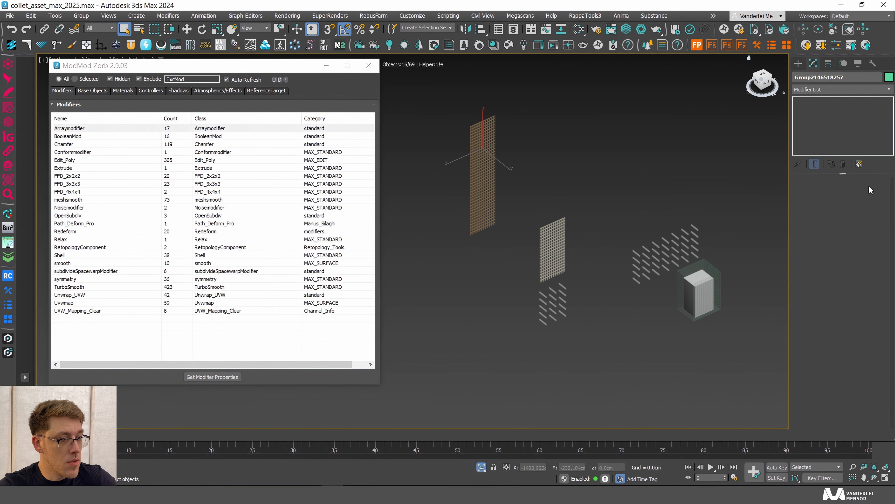
middle_click_drag(488, 153, 477, 166)
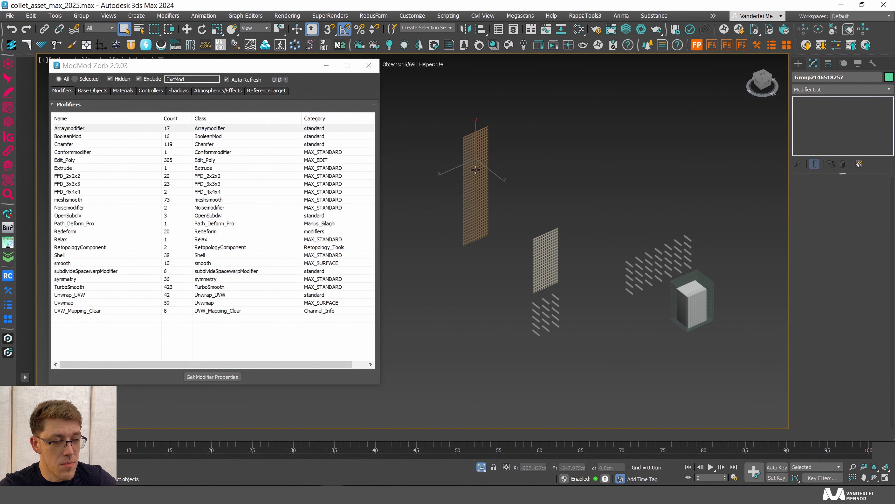
key("alt+o")
left_click(467, 185)
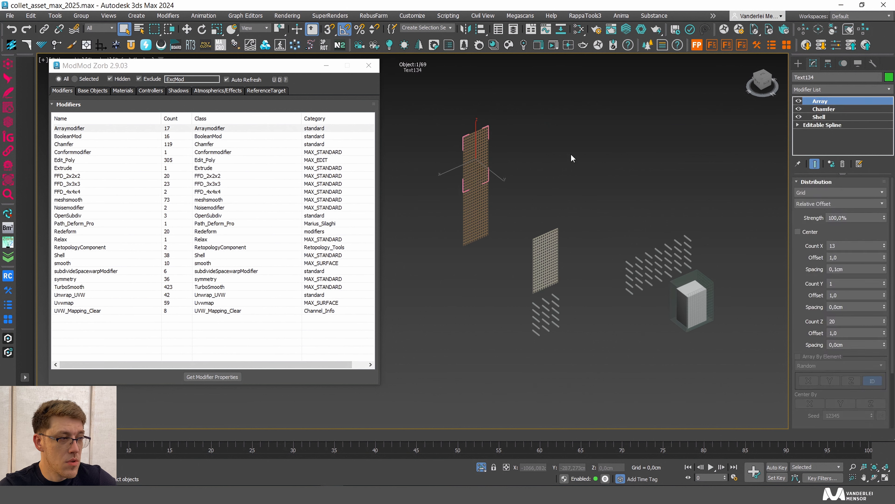
middle_click_drag(573, 156, 571, 178)
key("alt+c")
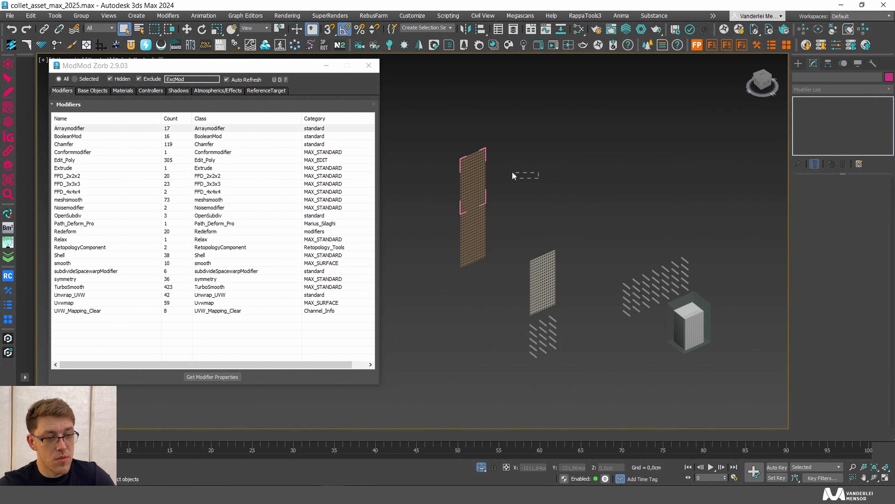
Show the RappaTools panel, select the tall lattice panel's groups and collapse their modifiers with RappaTools XForm
left_click(867, 44)
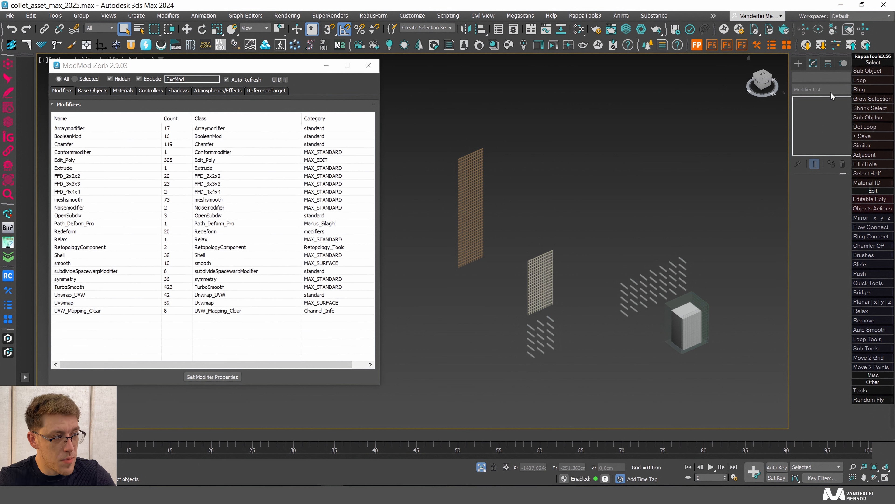
left_click_drag(498, 74, 421, 285)
middle_click_drag(505, 174, 492, 180)
left_click(492, 161)
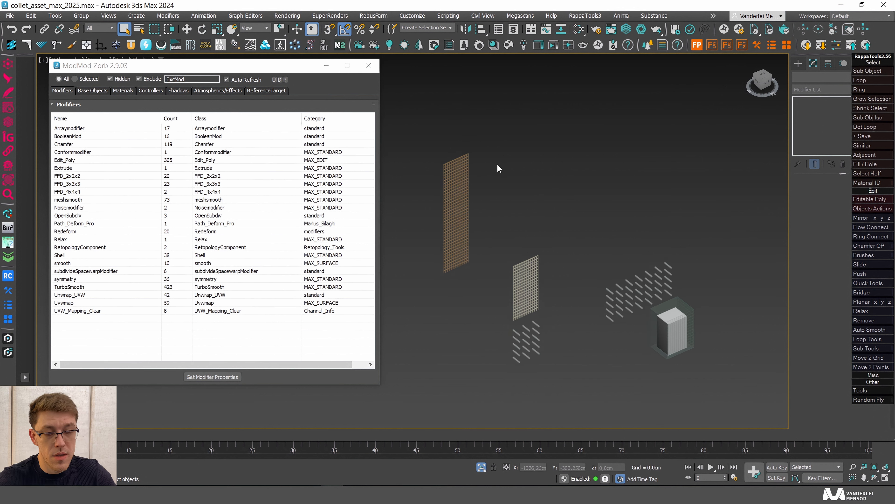
key("space")
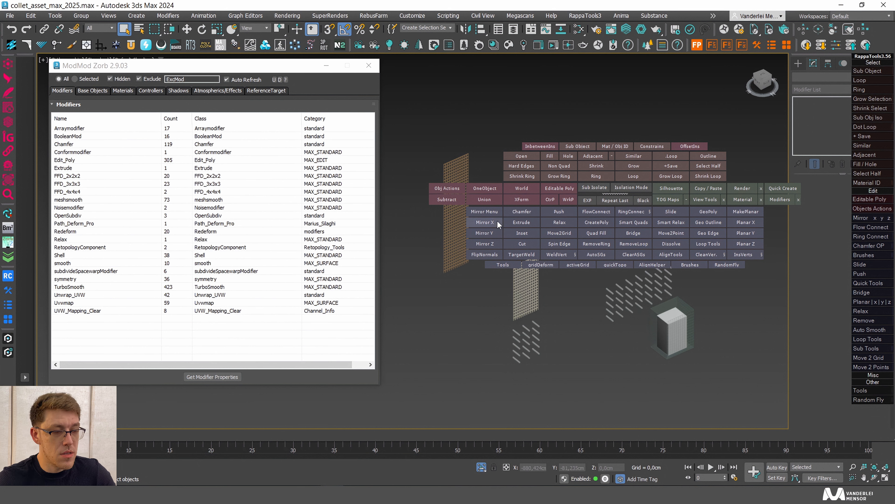
left_click_drag(540, 136, 424, 300)
key("space")
left_click(500, 212)
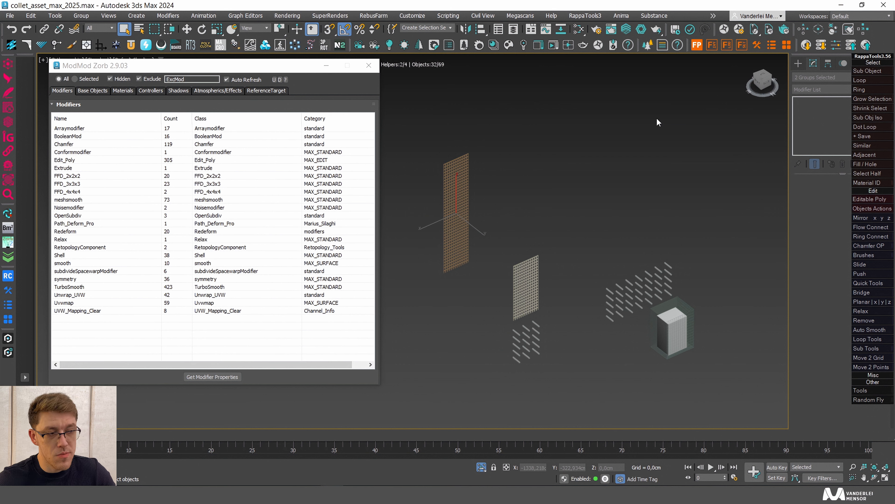
Check the modifier stack of Text134 in the tall lattice panel and refresh the ModMod Zorb modifier list
left_click(516, 184)
left_click(459, 183)
left_click(460, 151)
left_click(462, 181)
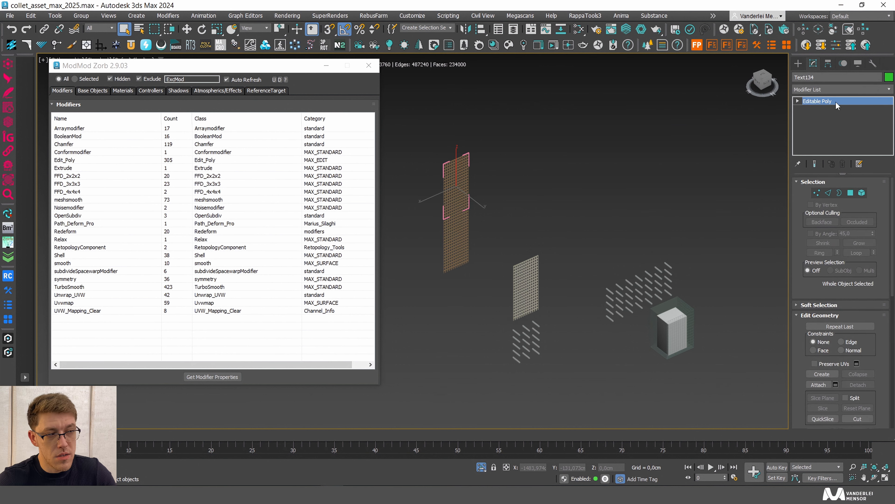
left_click(485, 135)
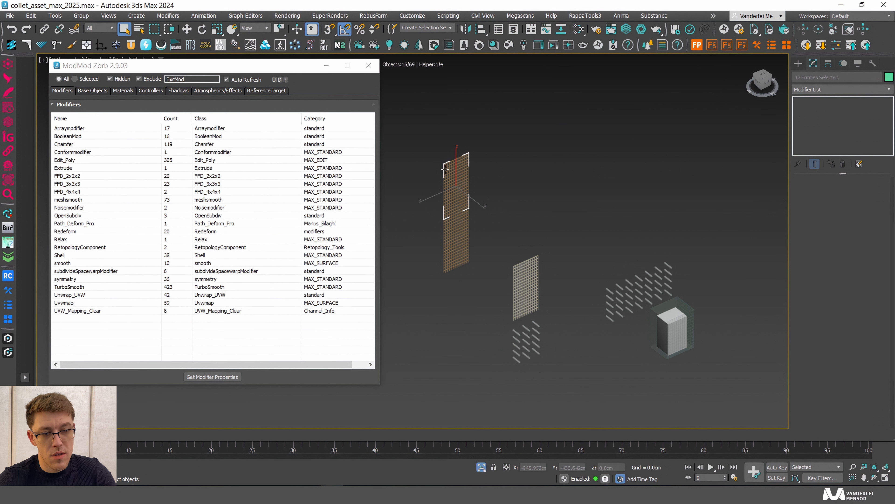
left_click(274, 80)
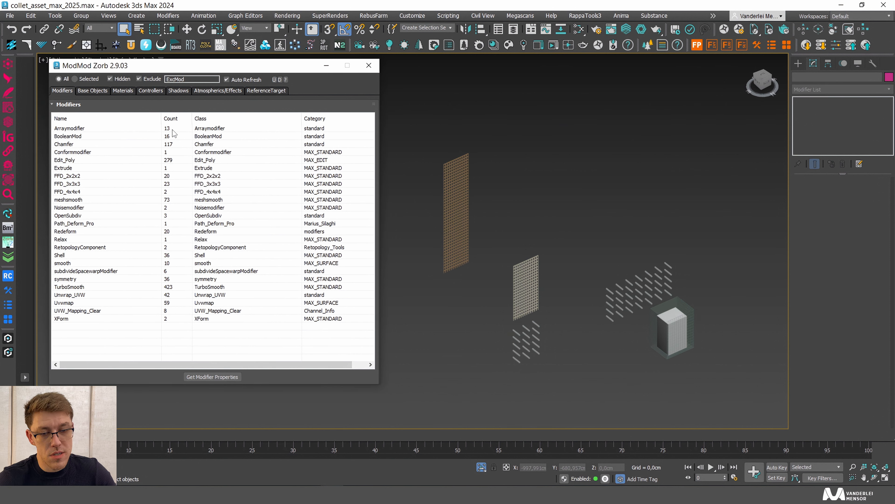
Try to collapse the modifiers of the remaining isolated array objects with RappaTools XForm
middle_click_drag(575, 195, 528, 174)
left_click_drag(472, 184, 696, 346)
right_click(568, 223)
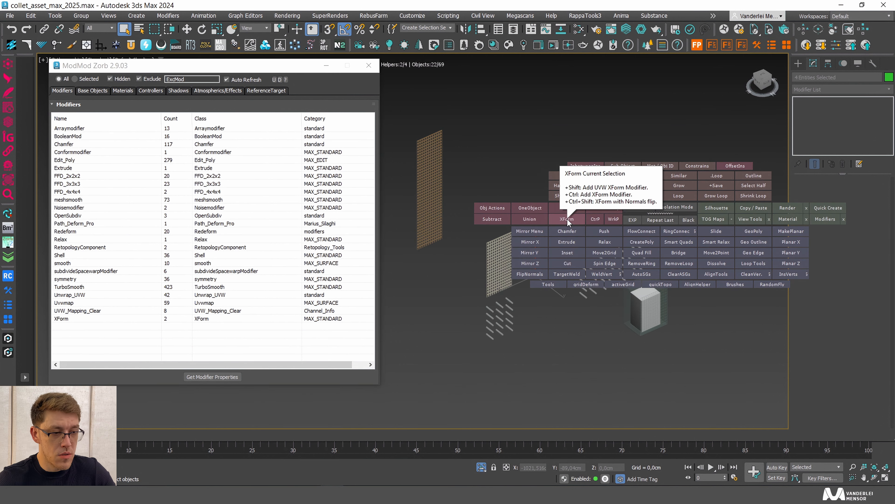
left_click(566, 223)
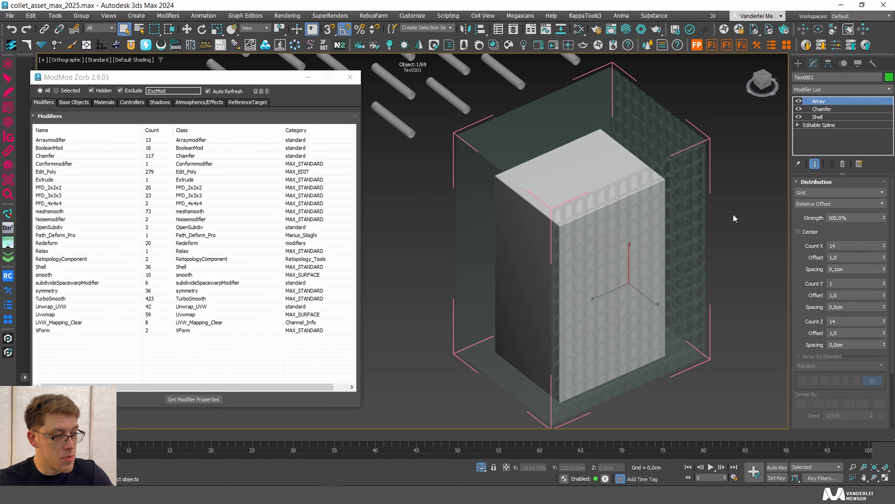
Add a TurboSmooth modifier to the Text001 array object and display its edged faces
middle_click_drag(729, 181, 698, 197)
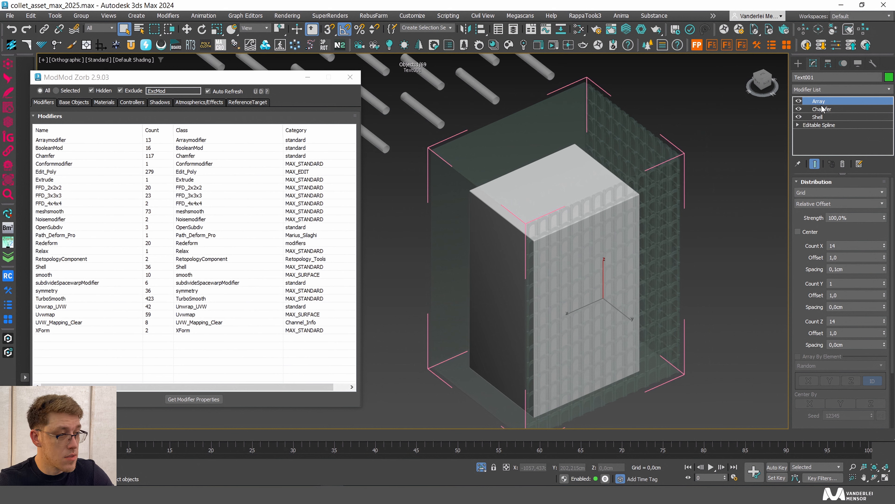
left_click(823, 89)
type("tu")
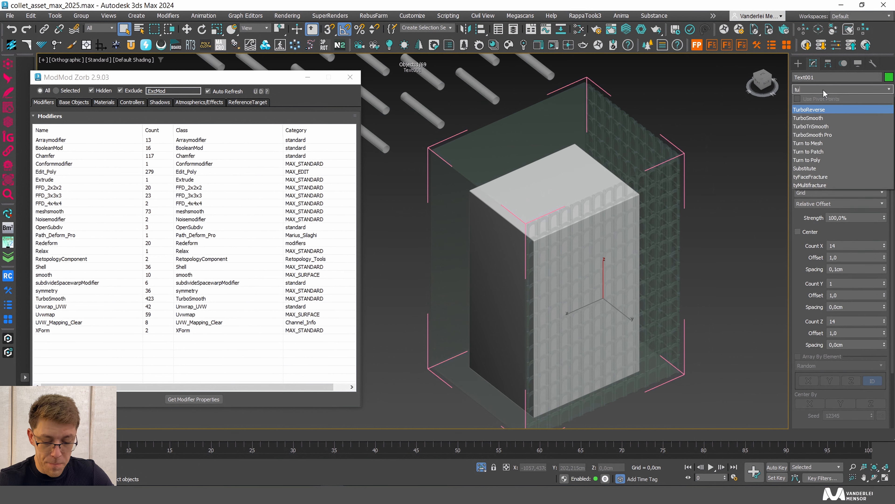
left_click(827, 119)
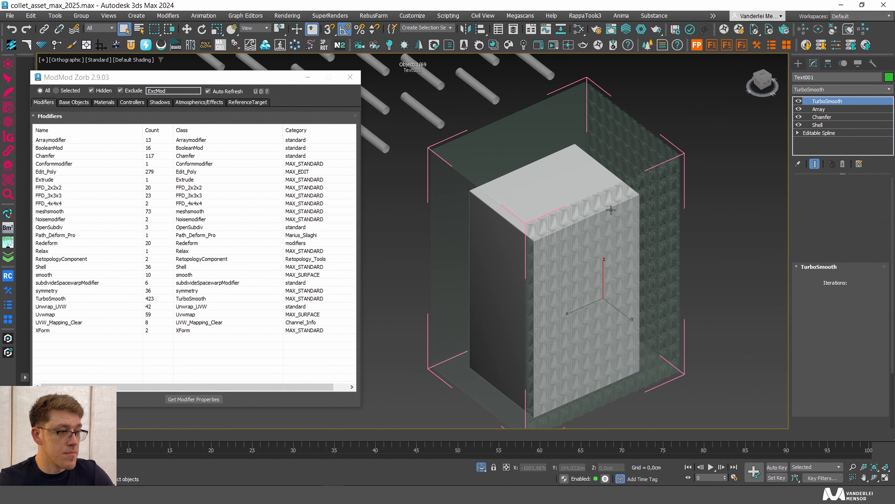
scroll(743, 179, "up", 10)
key("F4")
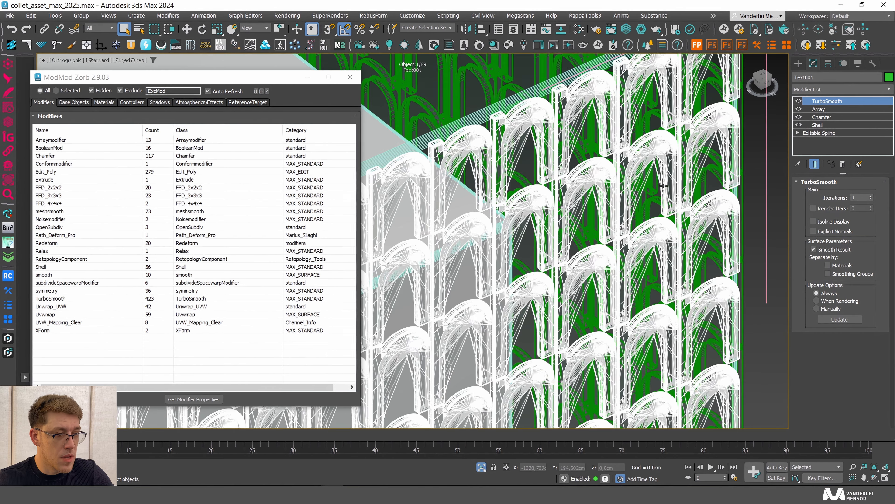
Enable TurboSmooth render iterations at 1, set the viewport iterations to 0, and hide the edged faces again
left_click(814, 208)
left_click(871, 206)
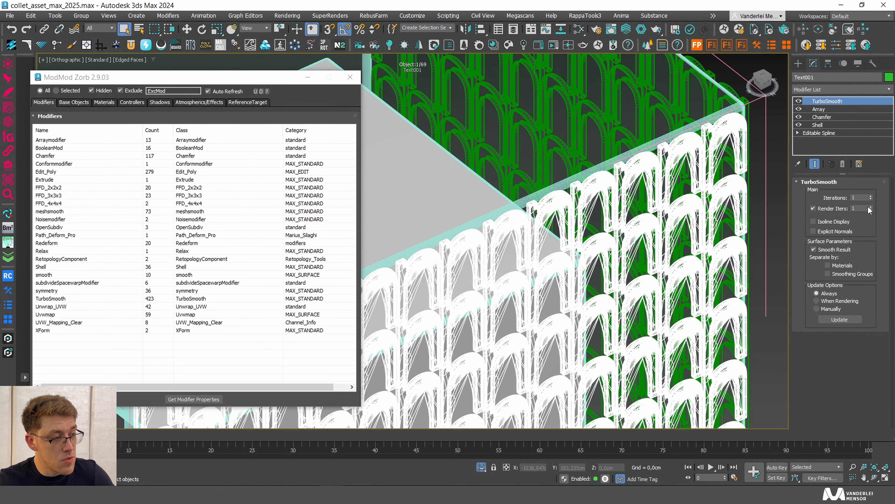
left_click(871, 199)
scroll(603, 228, "up", 2)
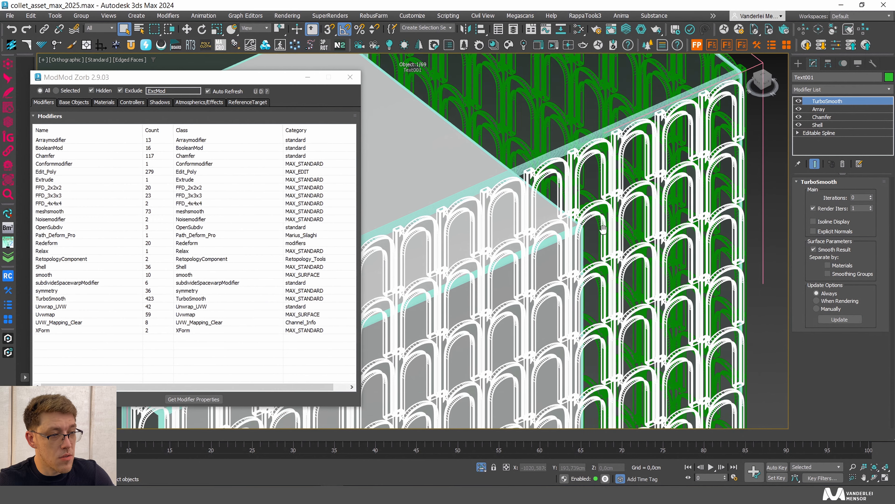
scroll(603, 228, "down", 2)
key("z")
key("F4")
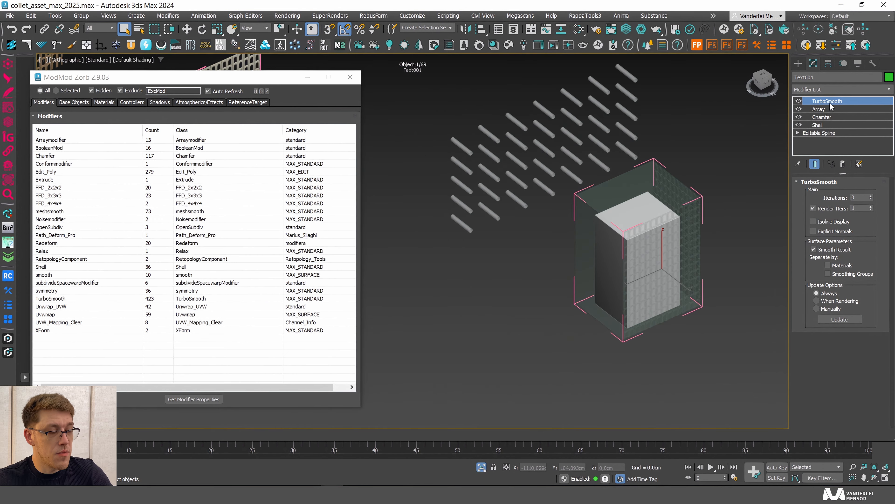
scroll(604, 264, "down", 3)
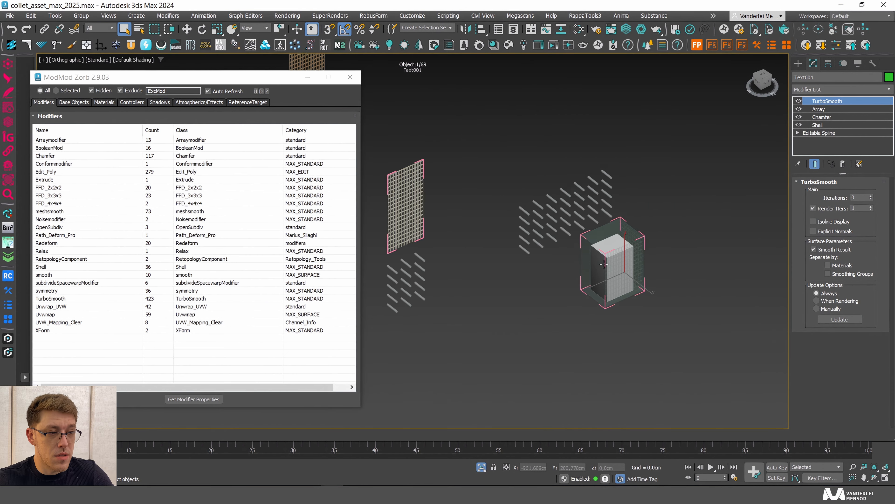
Select all the isolated array objects together and collapse their modifier stacks to Editable Poly
left_click(606, 196)
middle_click_drag(650, 161, 659, 137)
left_click_drag(388, 99, 663, 363)
right_click(513, 172)
left_click(509, 173)
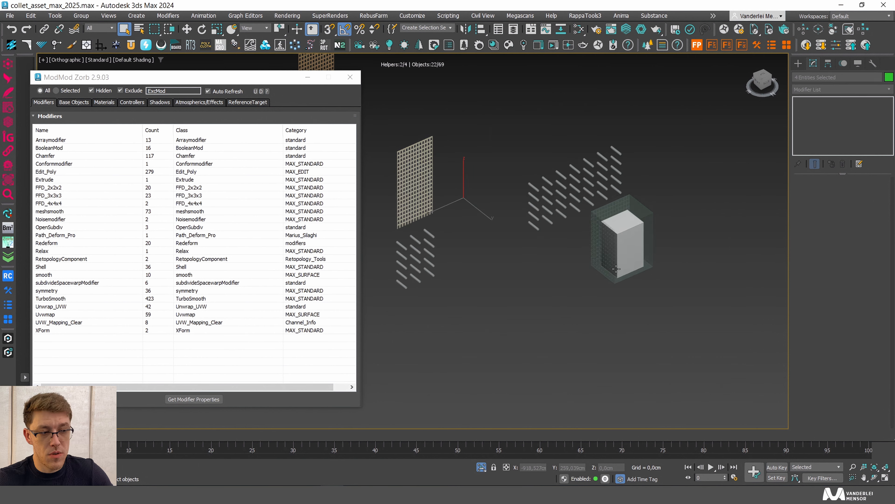
Display edged faces and check the collapsed Text001 lattice mesh around the box
scroll(643, 198, "up", 4)
left_click(626, 288)
scroll(651, 260, "up", 8)
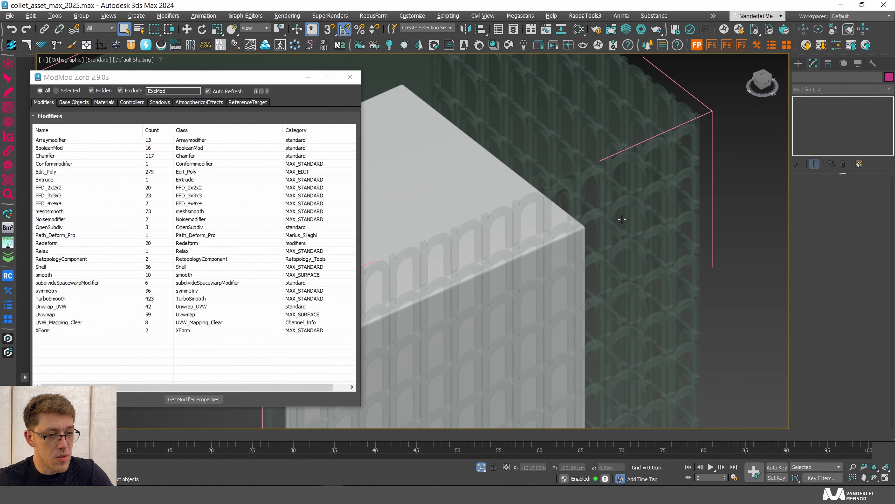
key("F4")
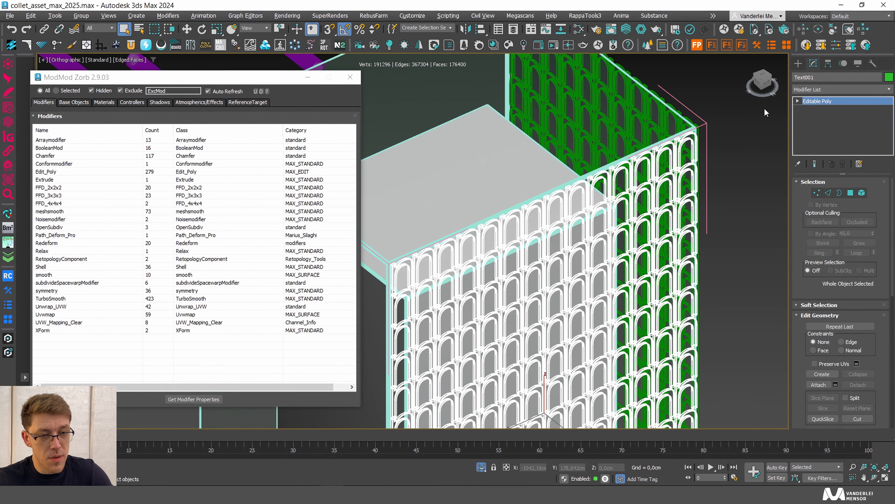
scroll(674, 300, "down", 8)
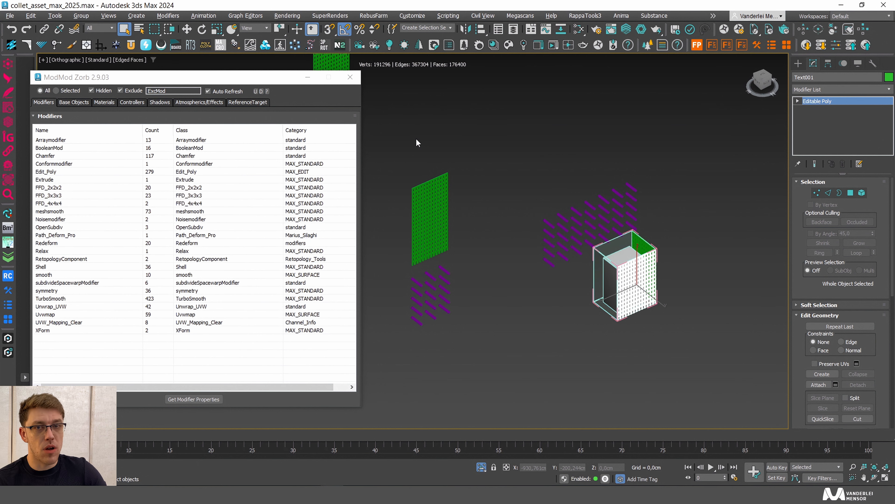
left_click(416, 139)
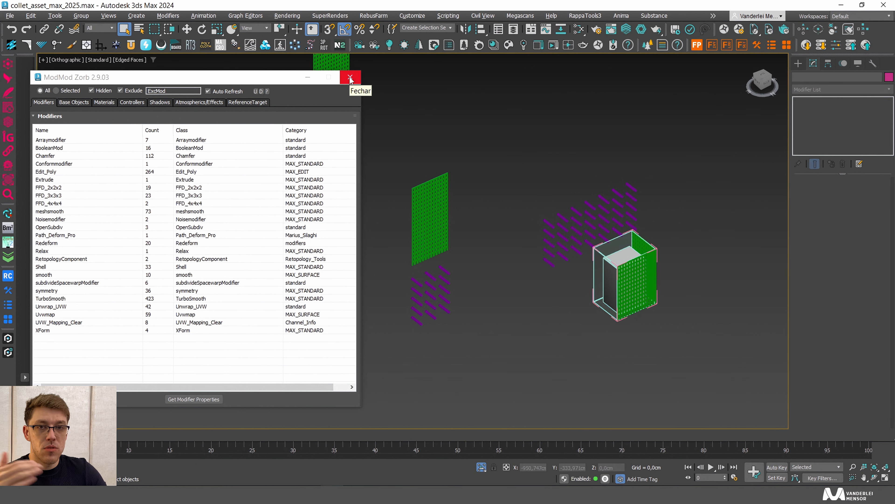
Refresh the ModMod Zorb list and select the objects that still use Arraymodifier
left_click_drag(295, 83, 322, 91)
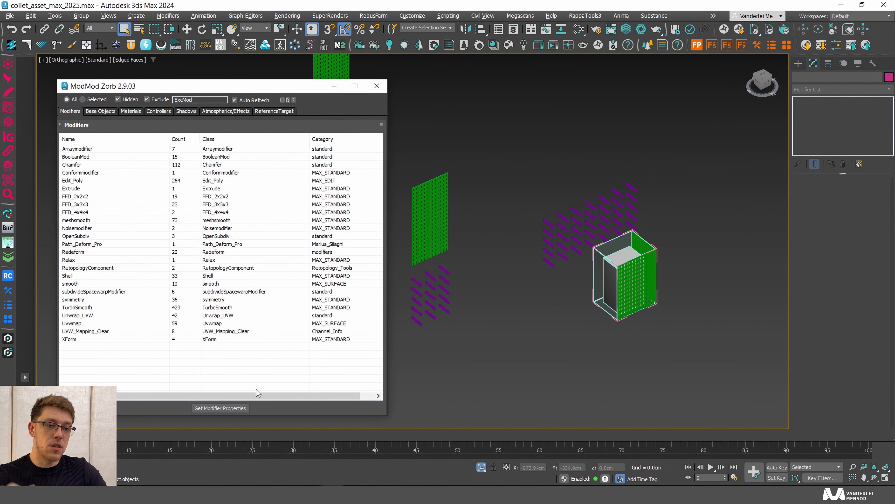
left_click_drag(257, 383, 180, 143)
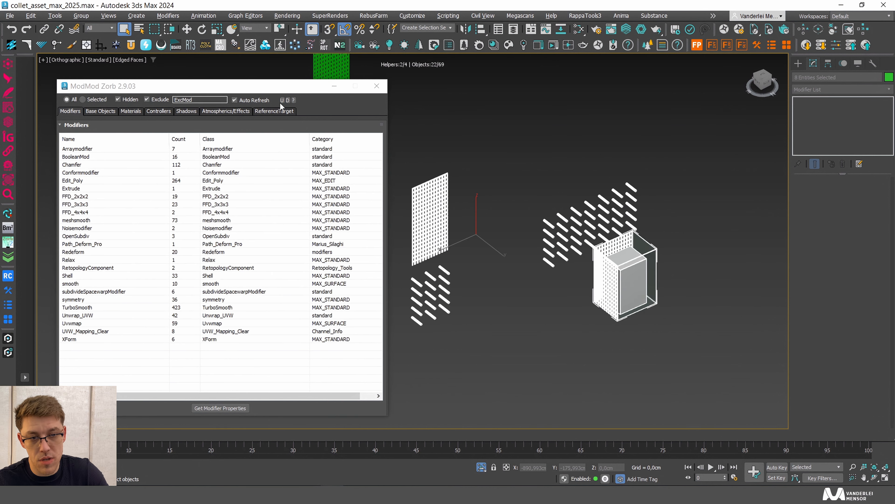
left_click(284, 100)
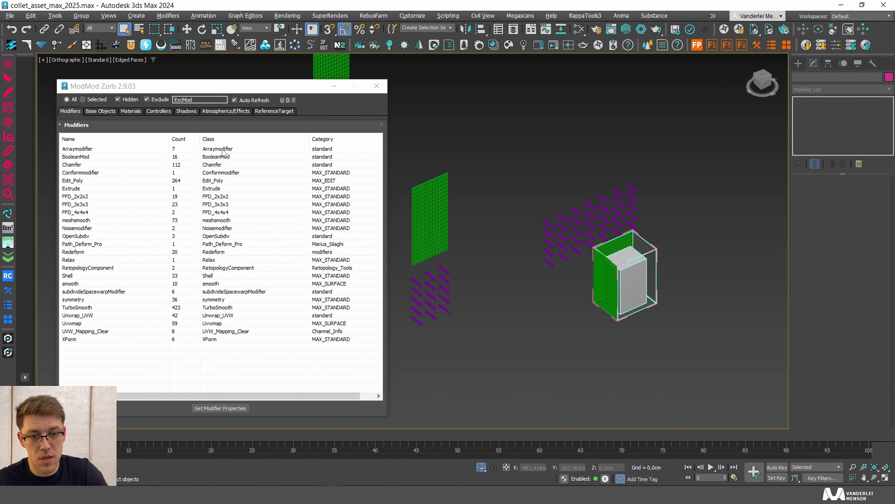
scroll(512, 160, "down", 4)
right_click(208, 140)
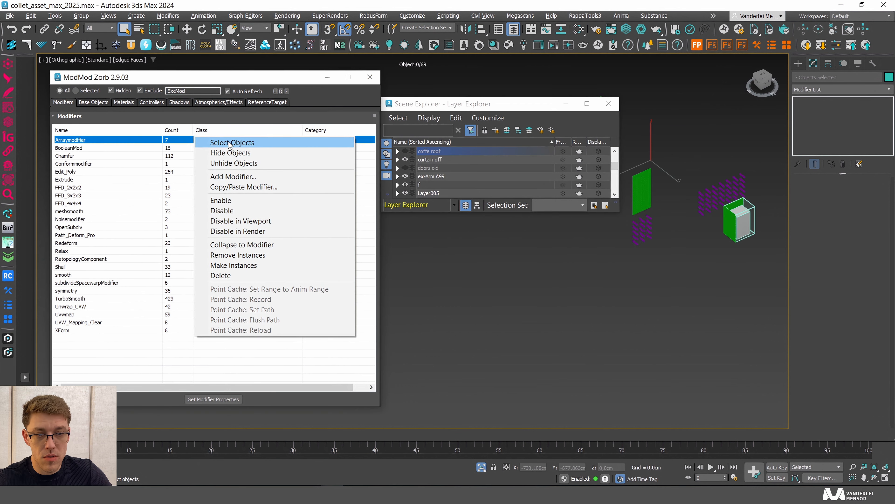
left_click(233, 142)
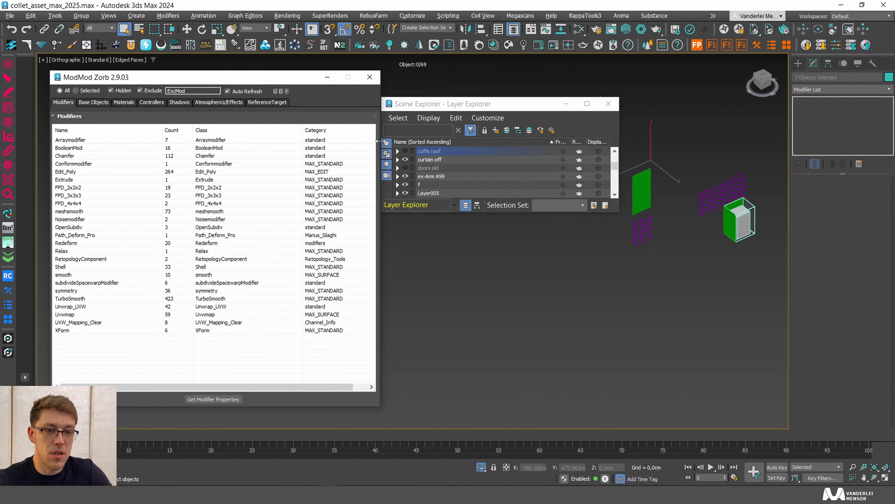
scroll(696, 199, "down", 5)
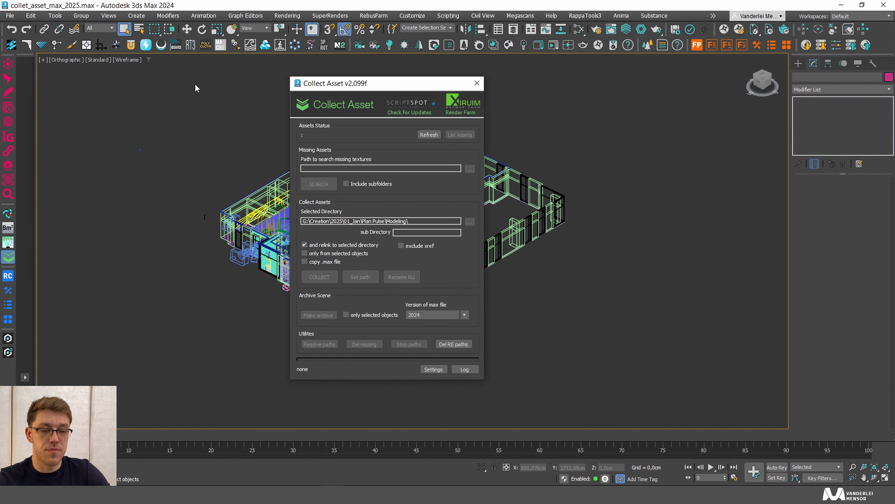
Refresh the asset status in Collect Asset and create a folder named Textures inside predio_x in File Explorer
left_click(426, 135)
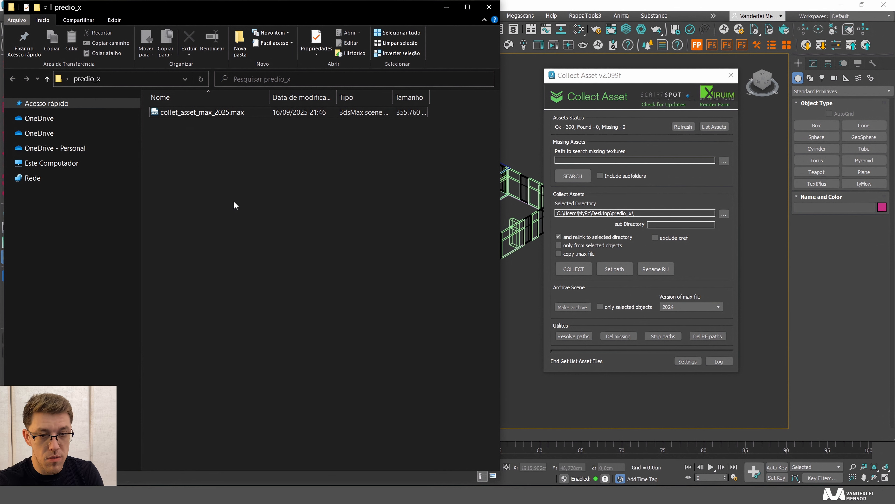
key("ctrl+shift+n")
type("Textures")
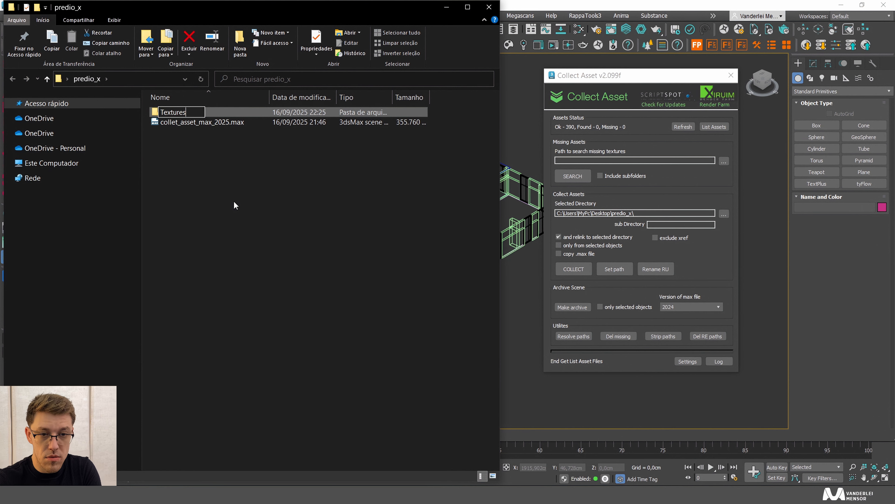
key("Return")
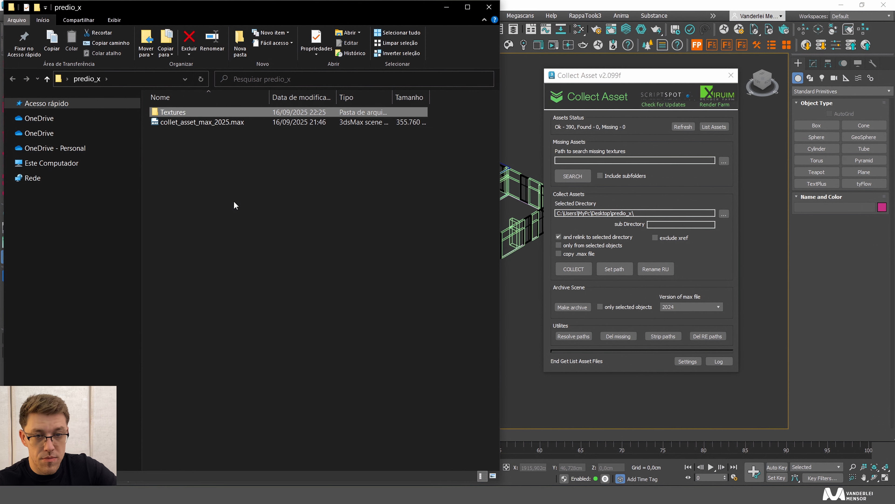
left_click(230, 194)
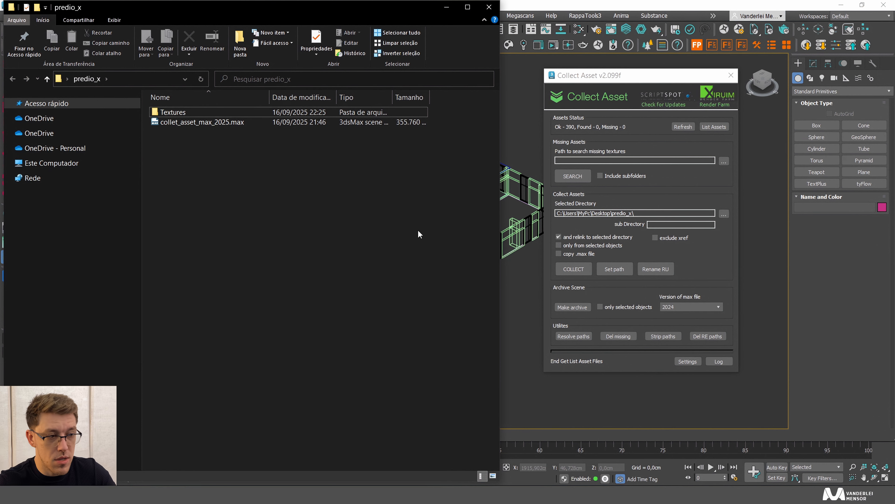
Collect and relink all scene assets into the predio_x\Textures folder, renaming conflicting bitmaps for all files
left_click(708, 202)
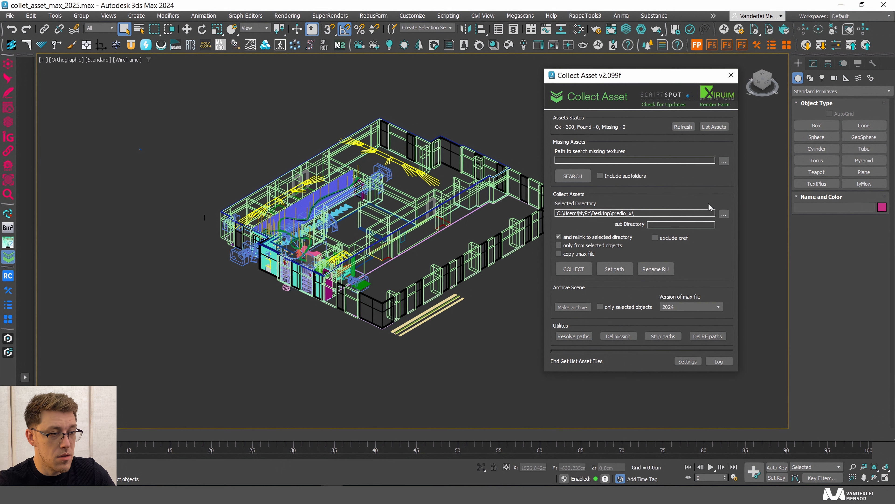
left_click(725, 214)
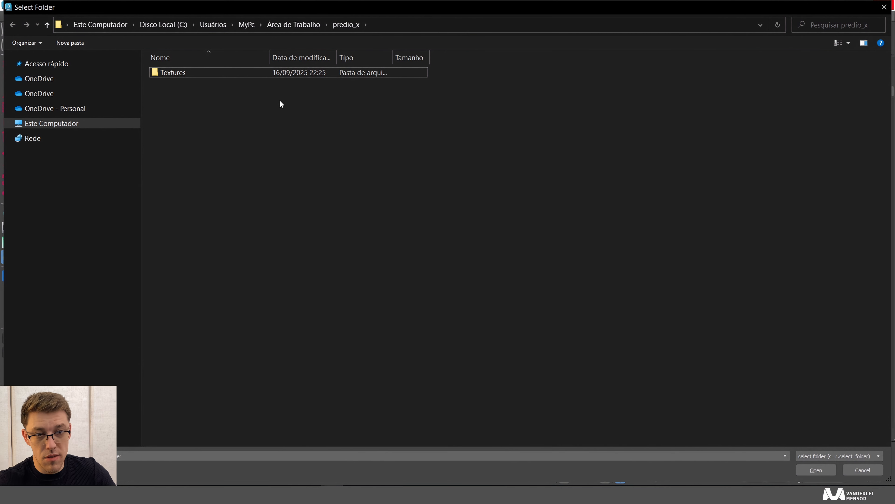
double_click(170, 74)
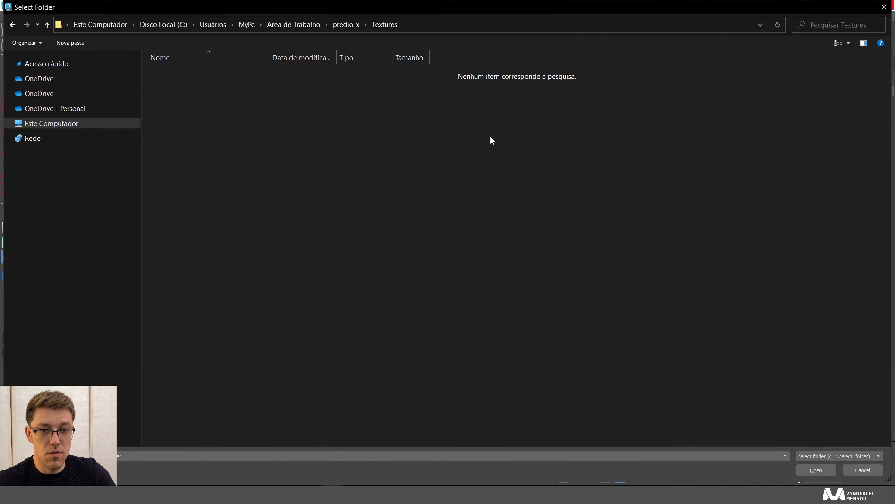
left_click(817, 470)
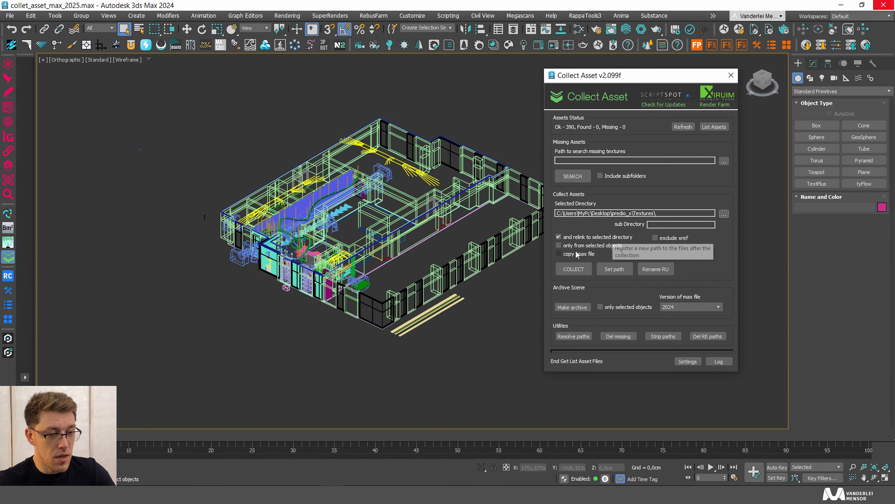
left_click(574, 271)
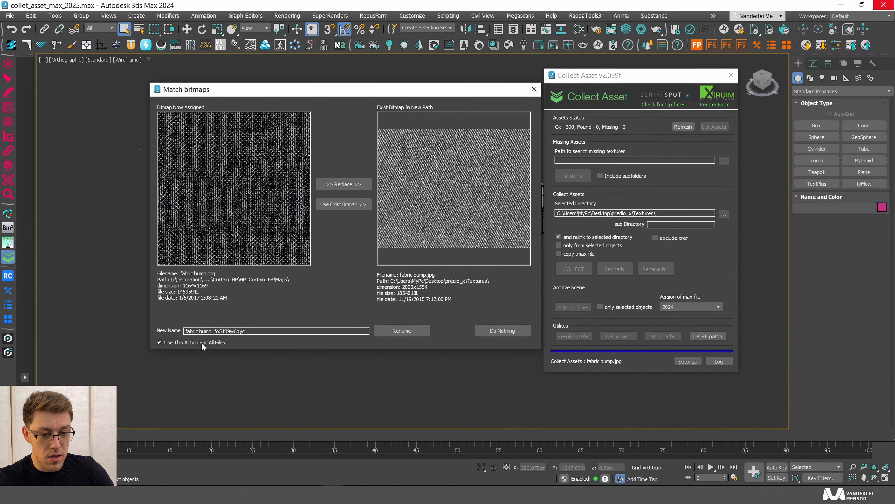
left_click(413, 329)
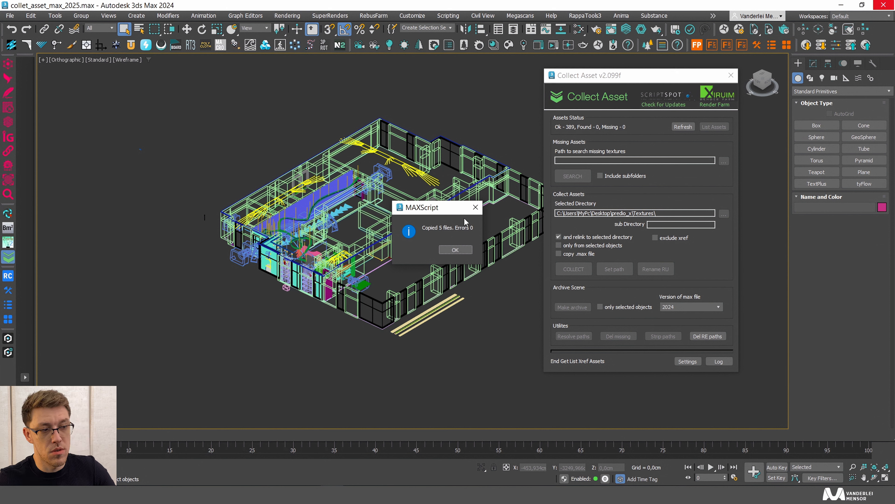
Set all asset paths to the relative directory \Textures\ and save the scene
left_click_drag(632, 213, 554, 216)
key("BackSpace")
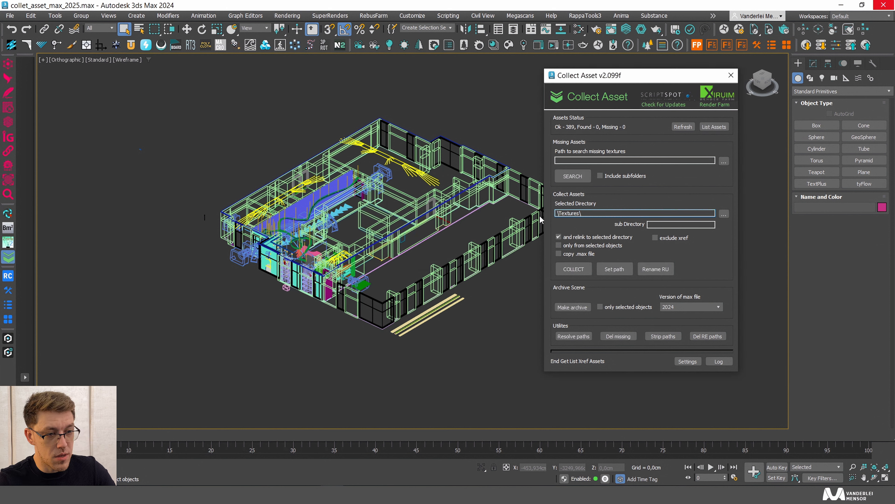
double_click(563, 213)
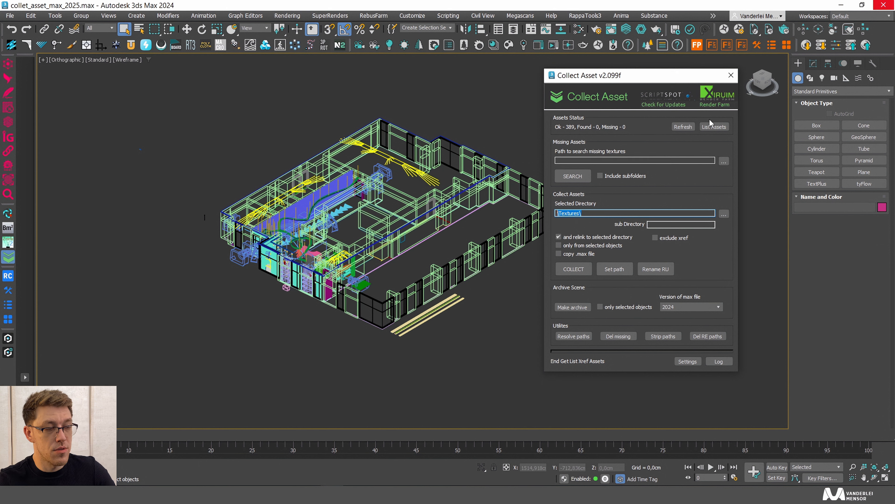
left_click(617, 269)
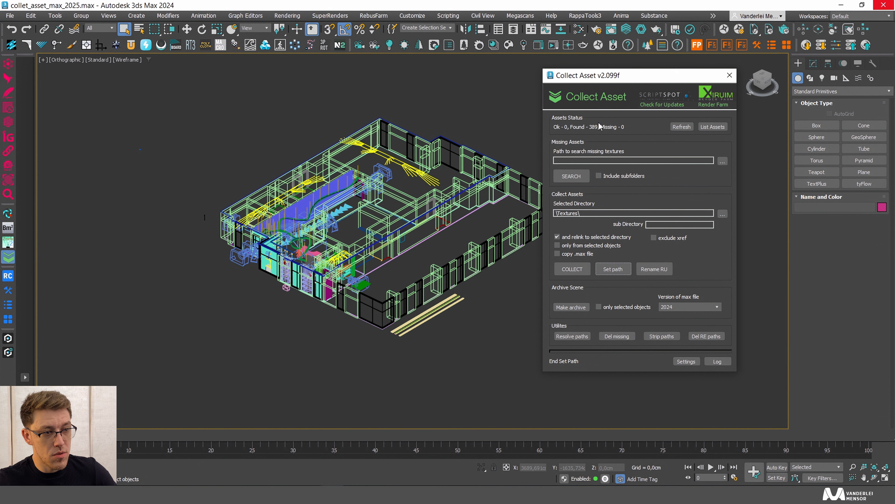
left_click(729, 75)
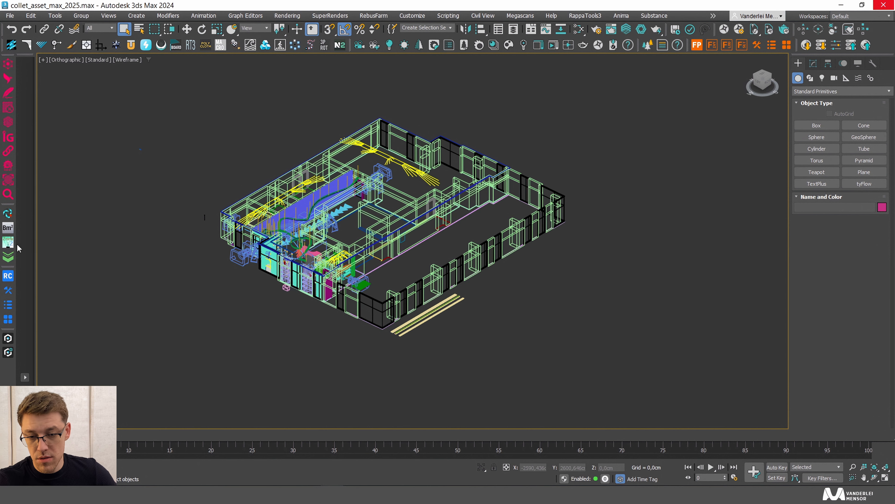
key("ctrl+s")
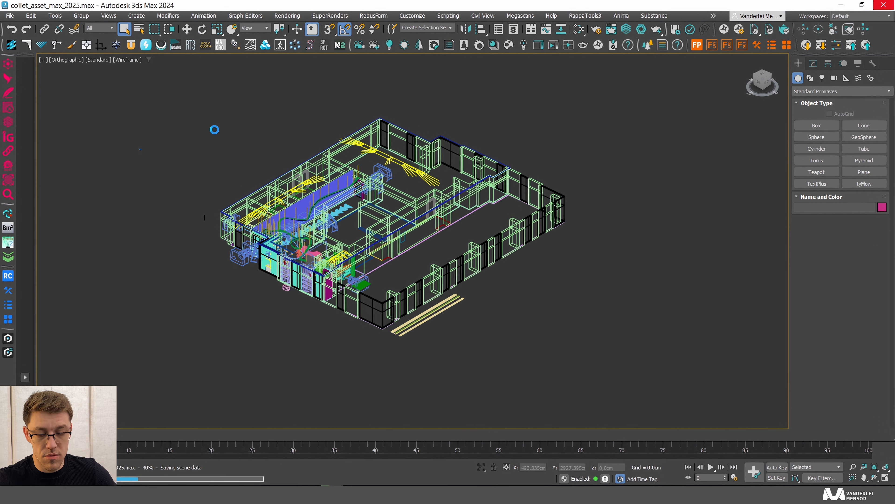
left_click(156, 122)
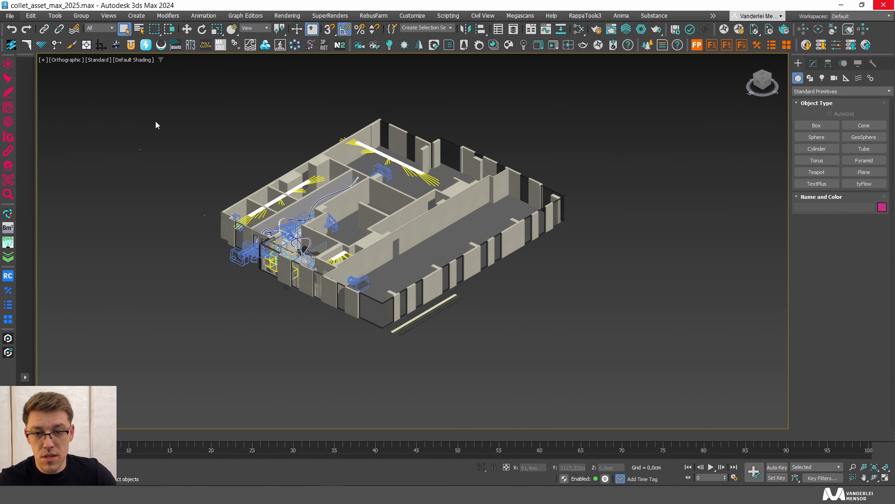
Save the scene in 3ds Max 2021 format as collet_asset_max_2025_21.max, accepting the Edit Poly compatibility warnings
left_click(10, 16)
left_click(53, 107)
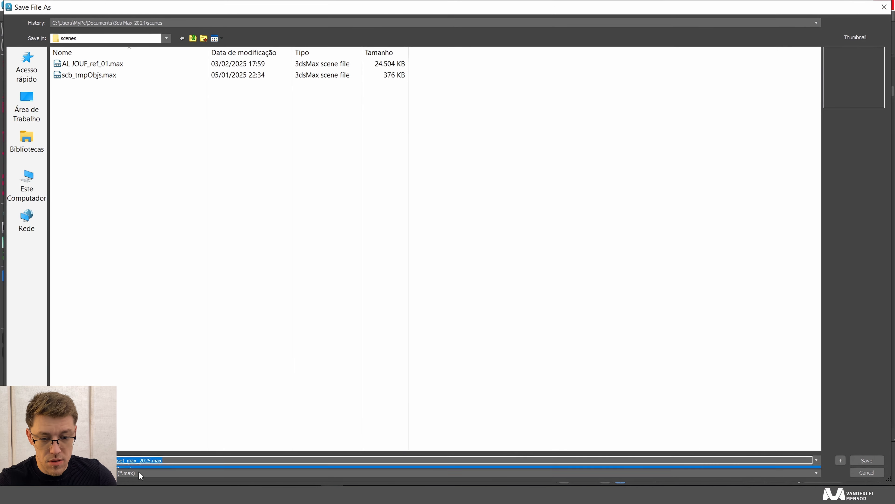
left_click(140, 473)
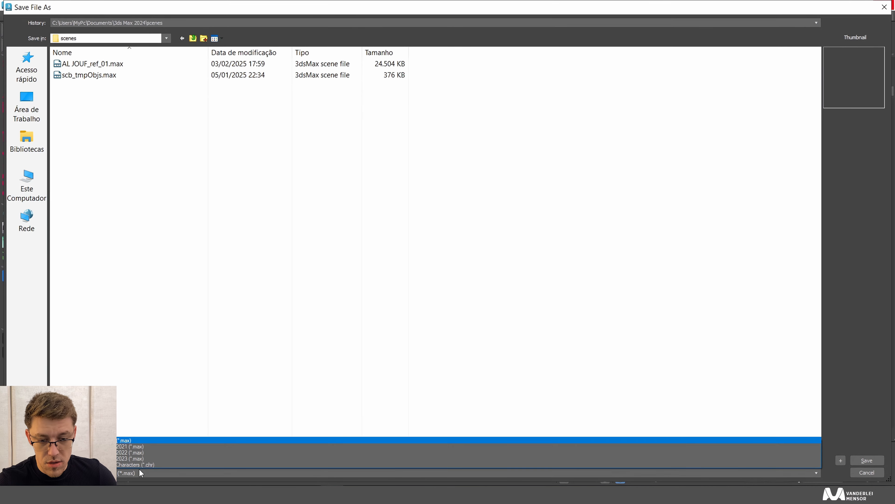
left_click(134, 447)
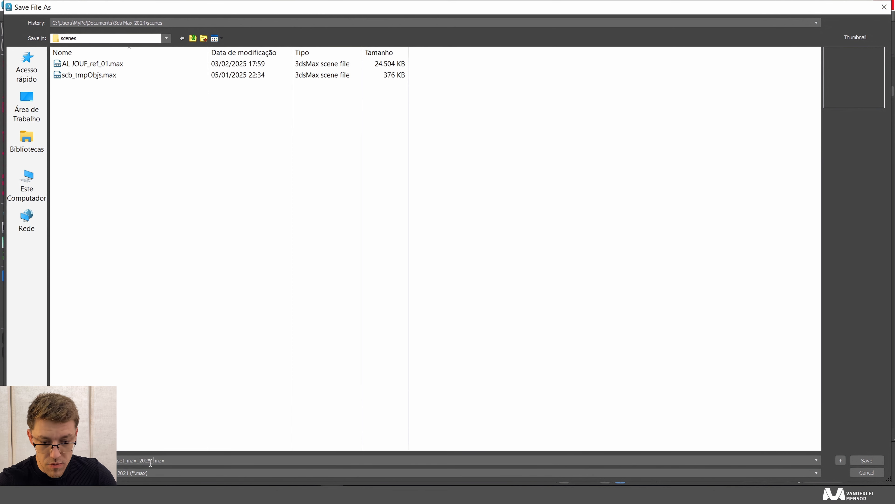
left_click(867, 460)
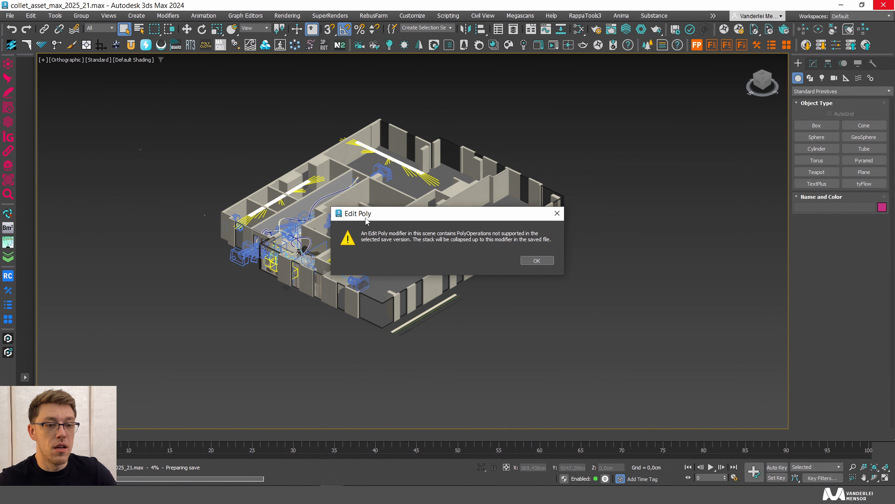
left_click_drag(367, 222, 382, 224)
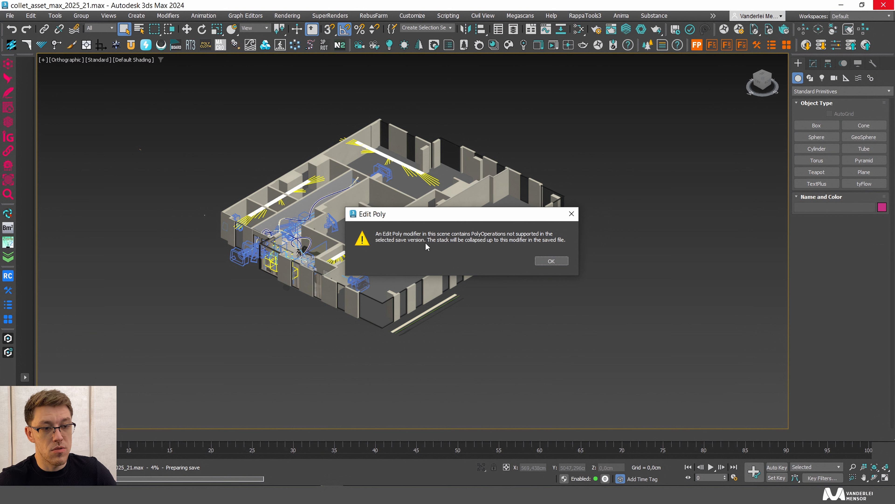
left_click(558, 262)
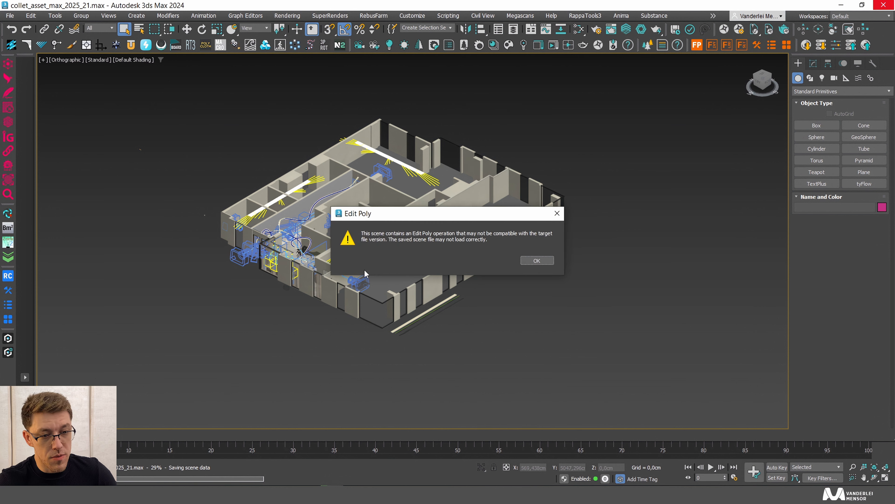
left_click(542, 262)
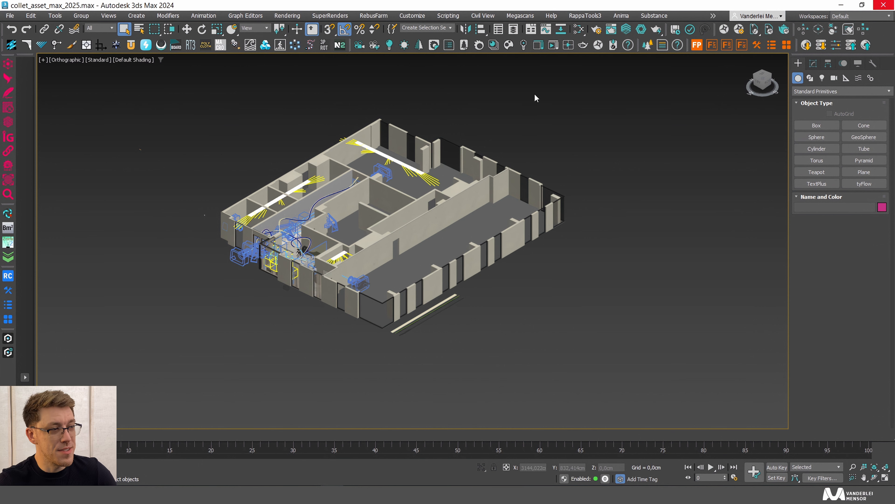
Check the contents of the predio_x folder in File Explorer and return to the scene in 3ds Max
key("alt+Tab")
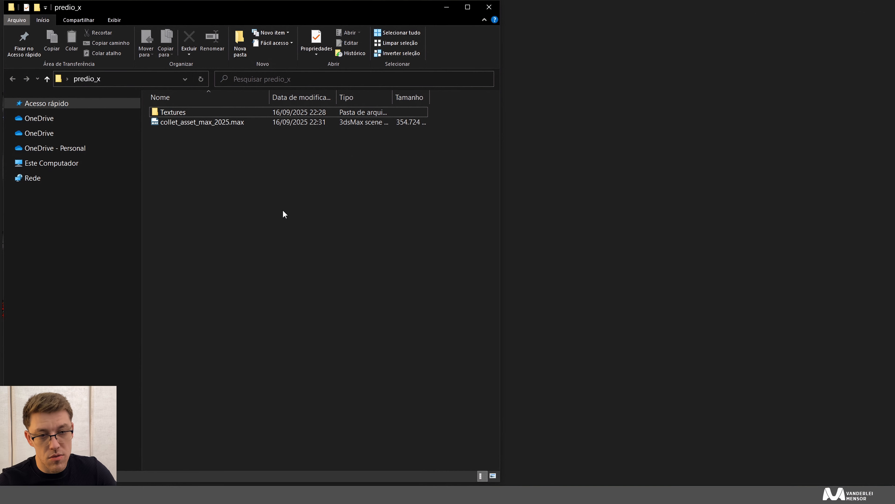
key("alt+Tab")
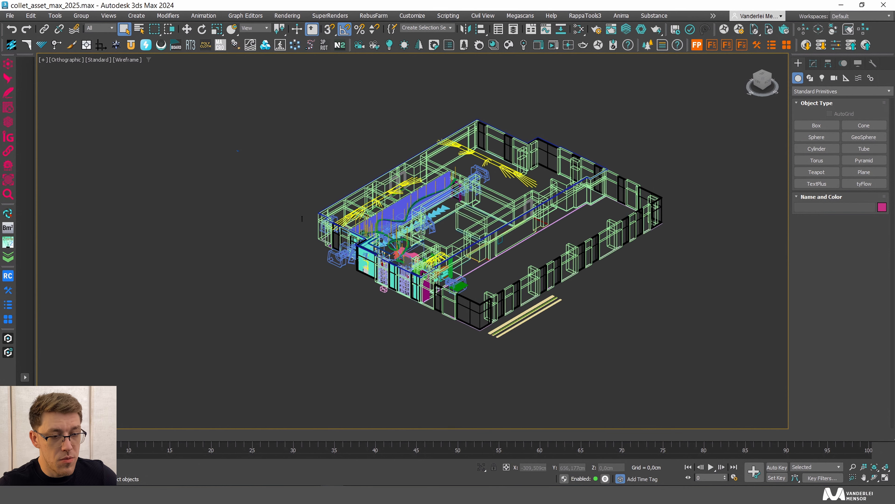
mouse_move(314, 172)
middle_mouse_down()
mouse_move(258, 190)
mouse_move(304, 182)
middle_mouse_up()
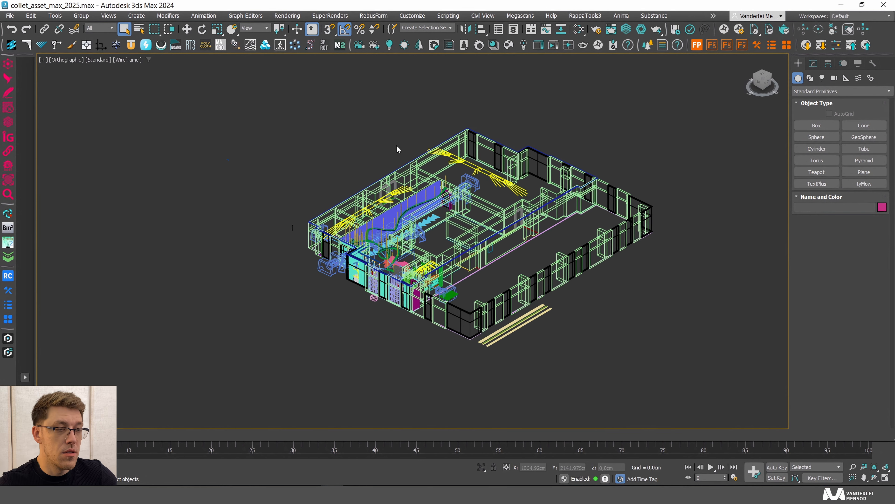
middle_click_drag(396, 145, 395, 141)
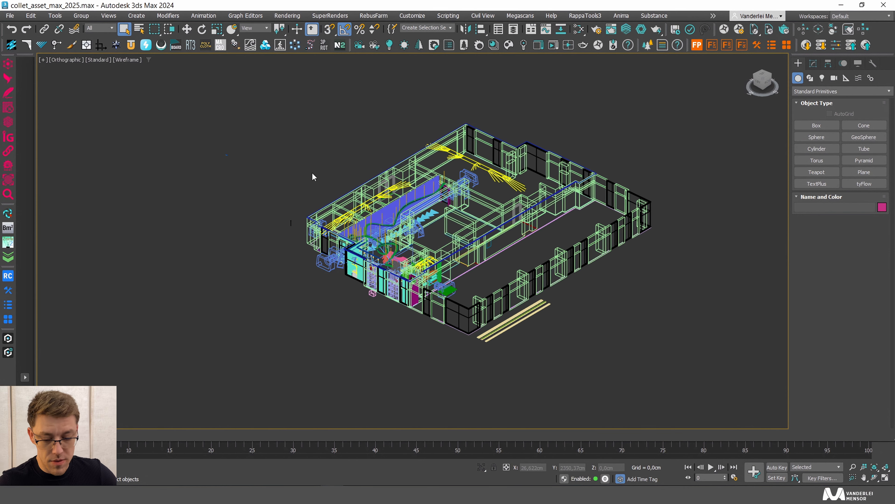
Open Asset Tracking and review the path and status of the scene's maps
key("shift+t")
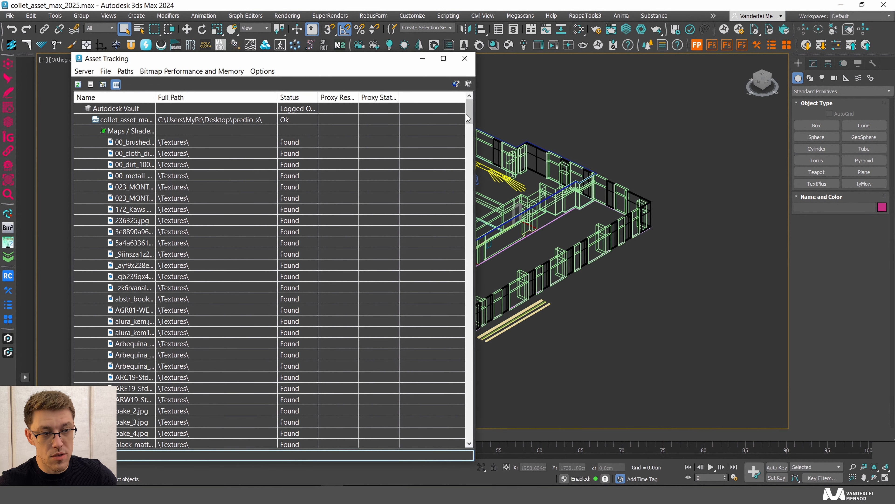
left_click(470, 138)
scroll(166, 201, "down", 10)
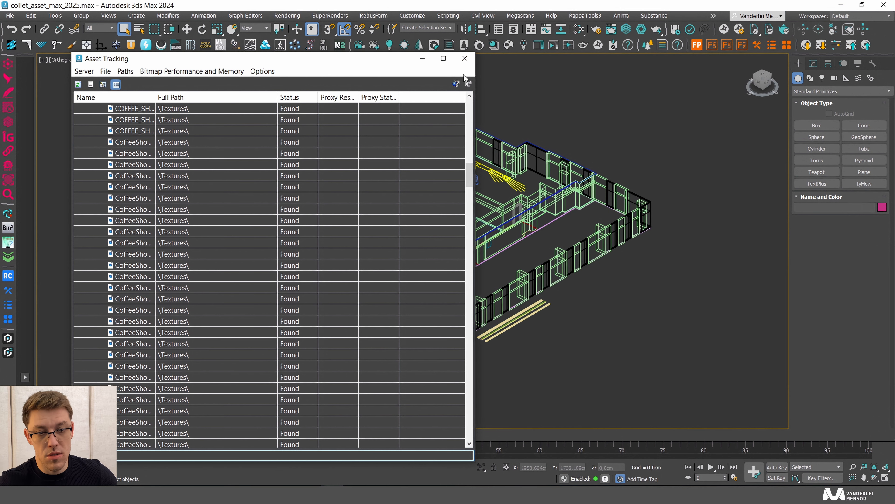
key("alt+Tab")
left_click_drag(214, 144, 195, 124)
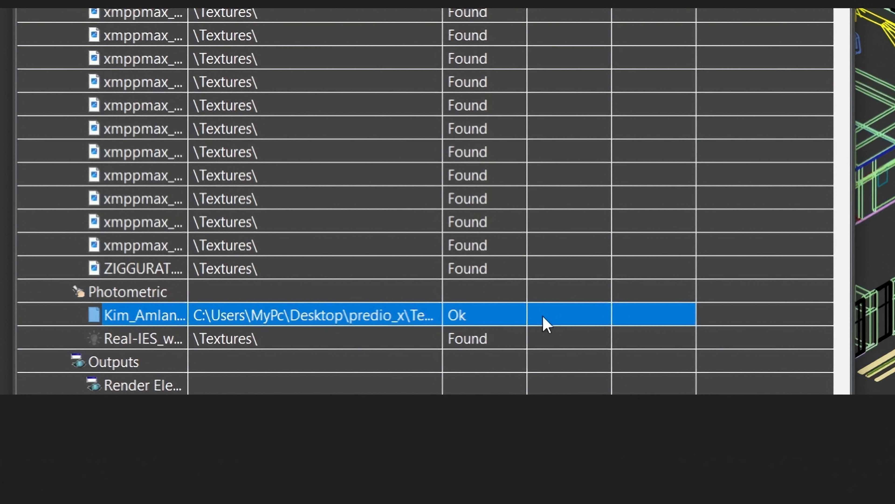
Open the path setting of the Kim_Amland_Photographic_03.cube asset in Asset Tracking
right_click(336, 322)
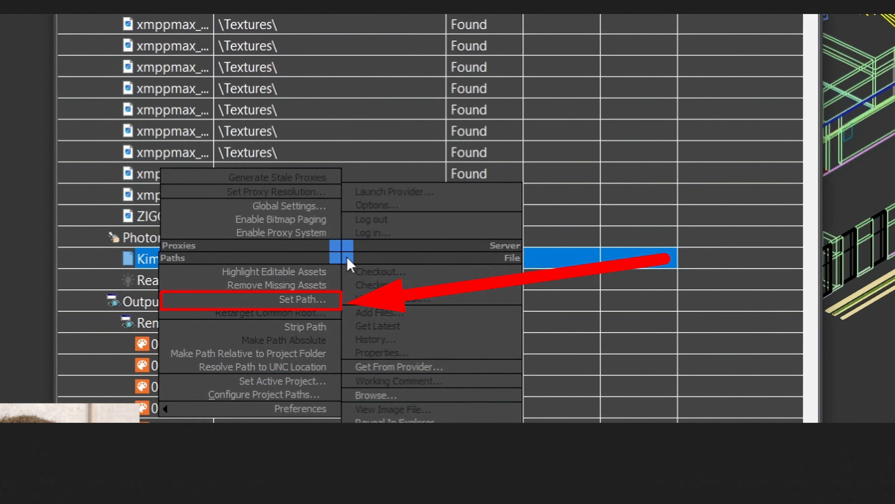
left_click(302, 299)
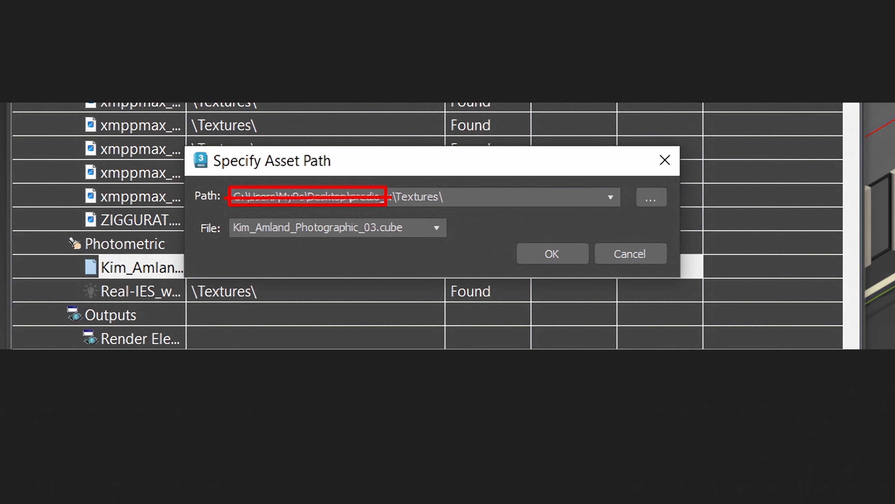